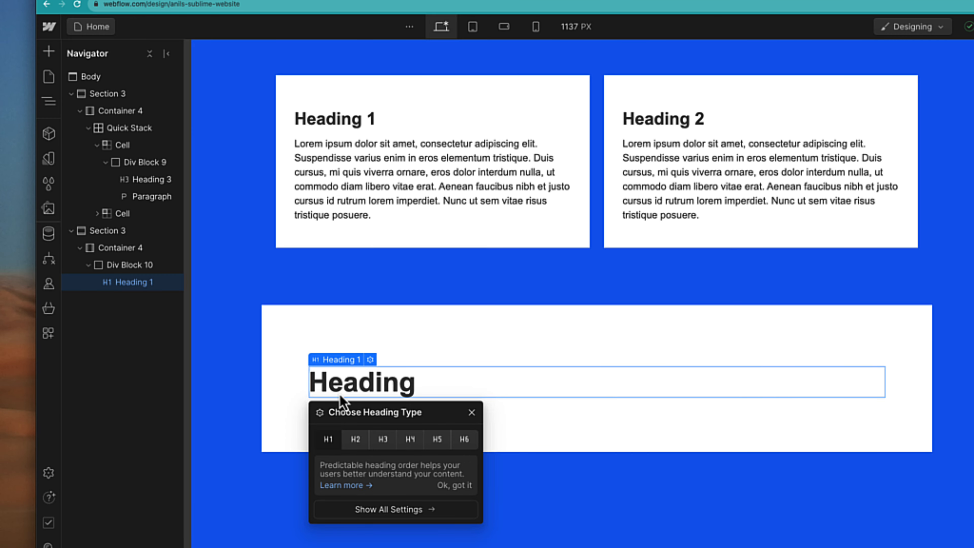
Step: Delete the H1 heading from the white div block in the second section and add a paragraph in its place
{"action": "left_click", "coordinate": [395, 394]}
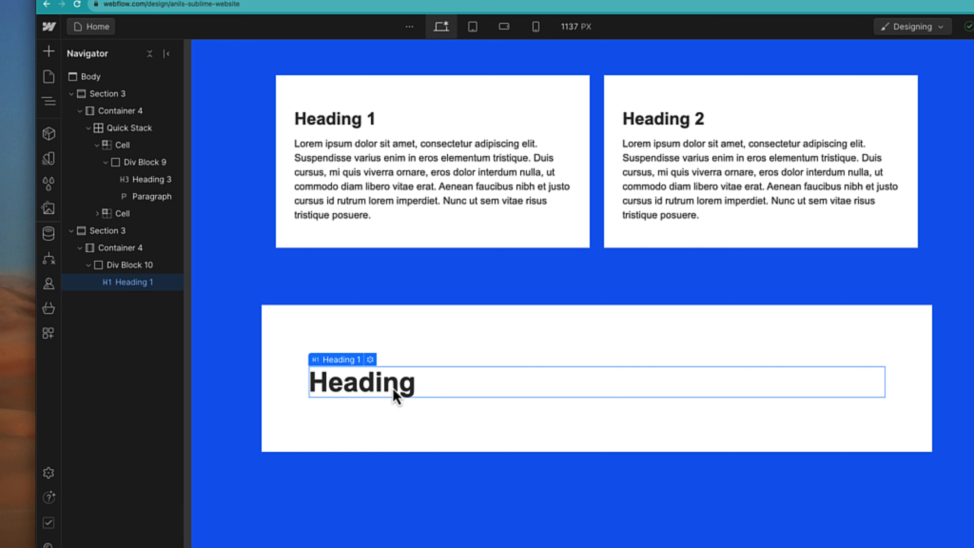
{"action": "key", "text": "Delete"}
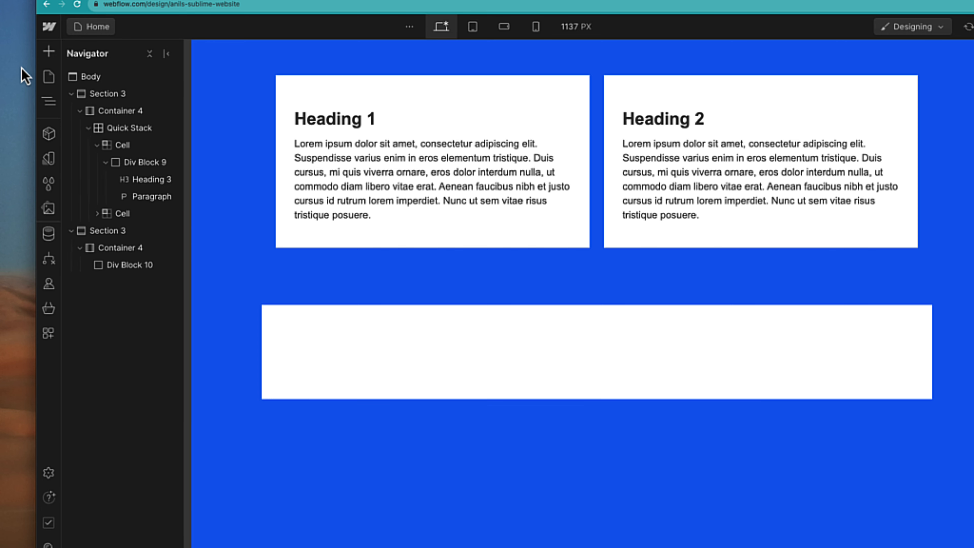
{"action": "left_click", "coordinate": [49, 51]}
{"action": "scroll", "coordinate": [120, 368], "scroll_direction": "down", "scroll_amount": 3}
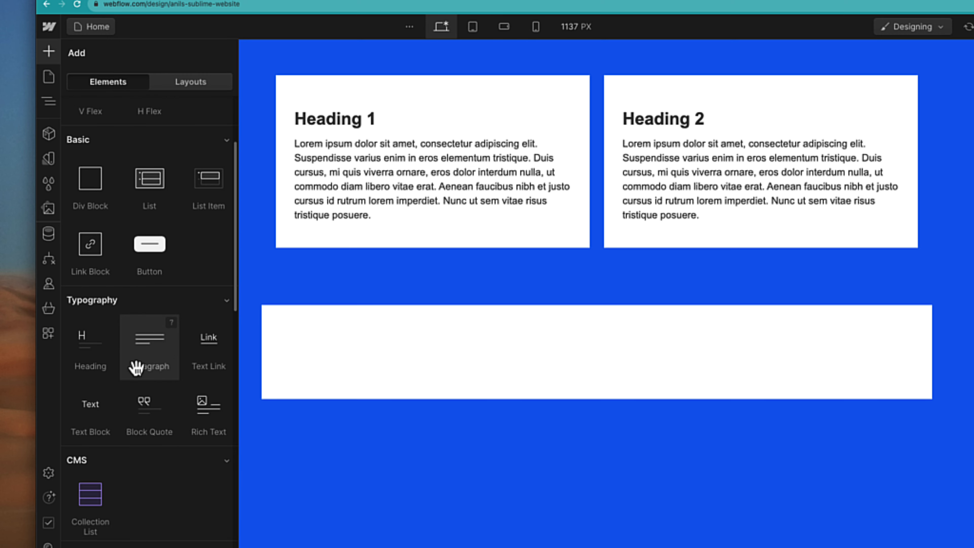
{"action": "left_click_drag", "start_coordinate": [153, 365], "coordinate": [348, 336]}
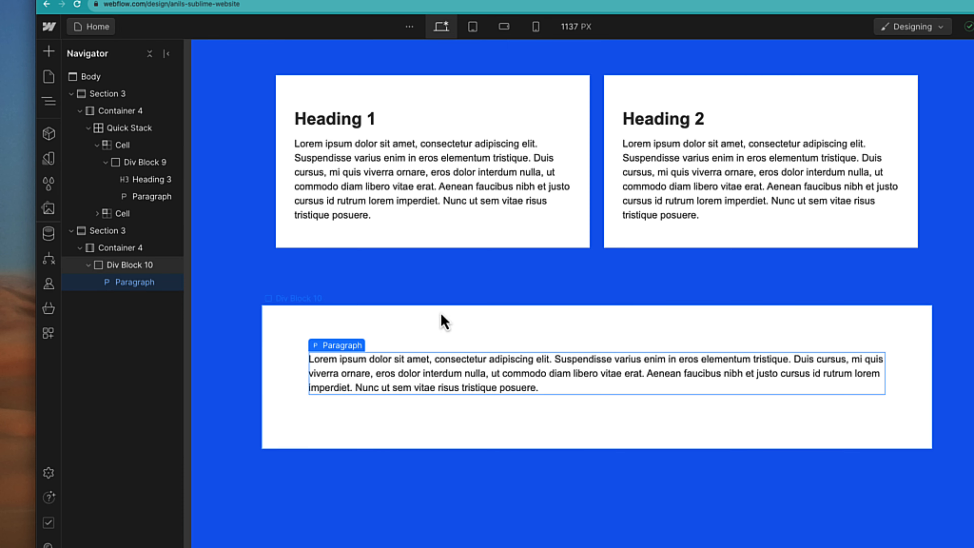
Step: Add a text link below the paragraph in the lower div block, and delete the paragraph
{"action": "left_click", "coordinate": [50, 53]}
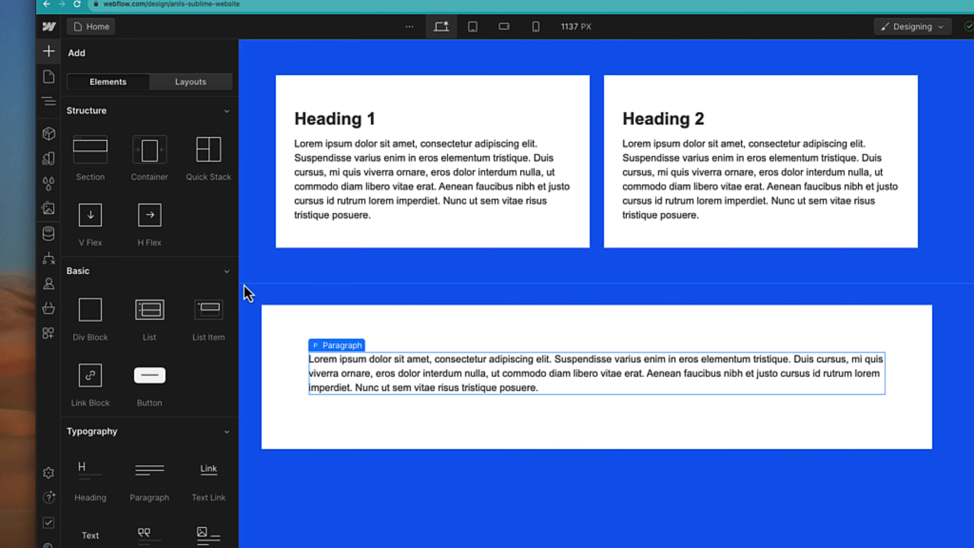
{"action": "scroll", "coordinate": [198, 418], "scroll_direction": "down", "scroll_amount": 3}
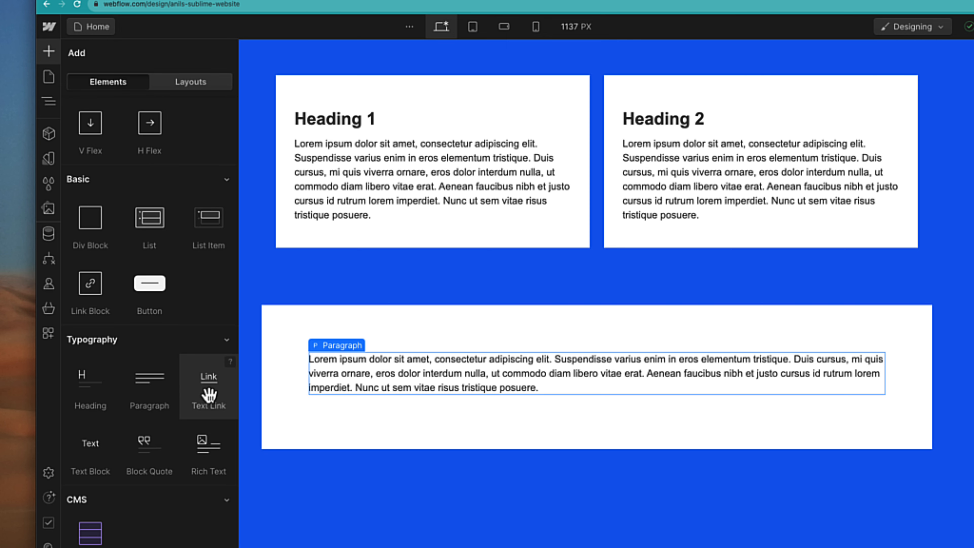
{"action": "left_click_drag", "start_coordinate": [209, 397], "coordinate": [413, 401]}
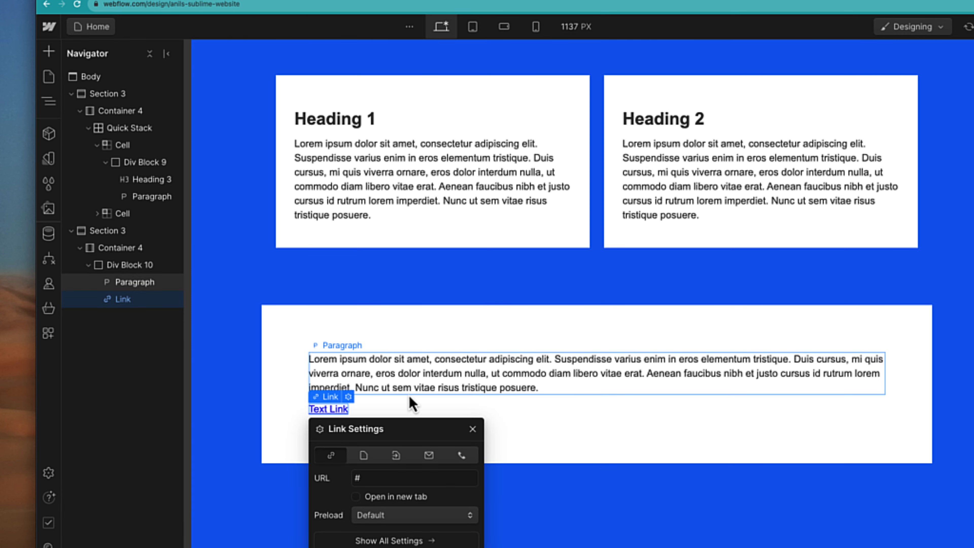
{"action": "left_click", "coordinate": [396, 370]}
{"action": "key", "text": "Delete"}
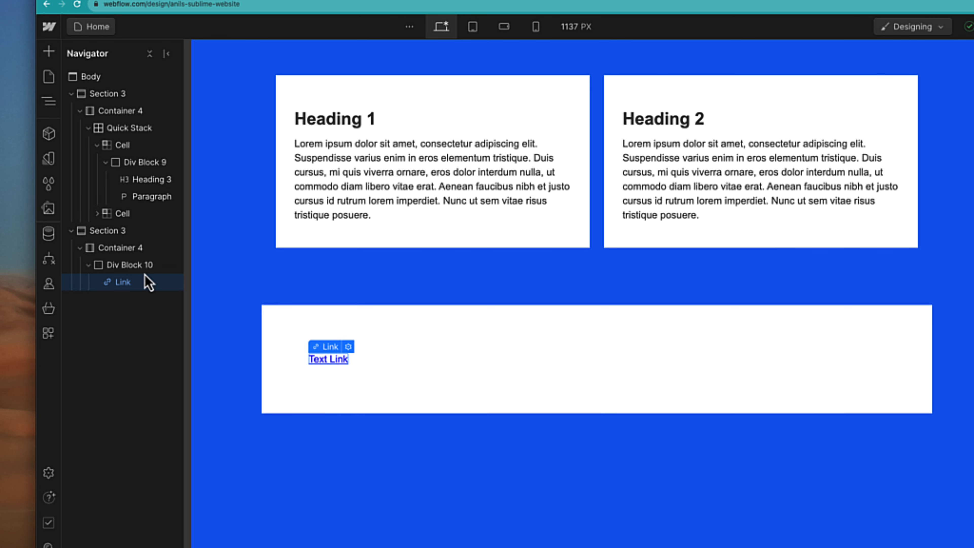
Step: Examine the text link's settings, including its URL and preload options, and close them
{"action": "left_click", "coordinate": [348, 350]}
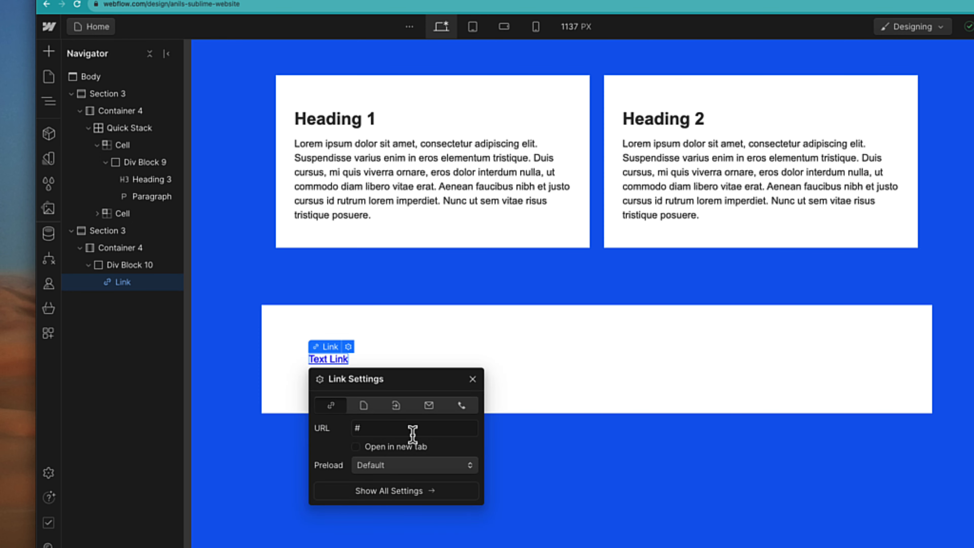
{"action": "left_click", "coordinate": [472, 380]}
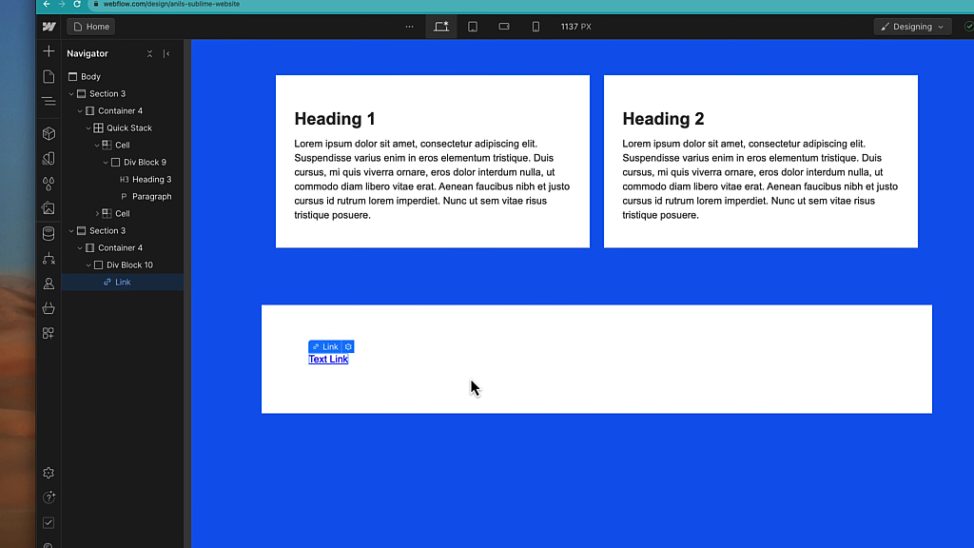
{"action": "left_click", "coordinate": [475, 387]}
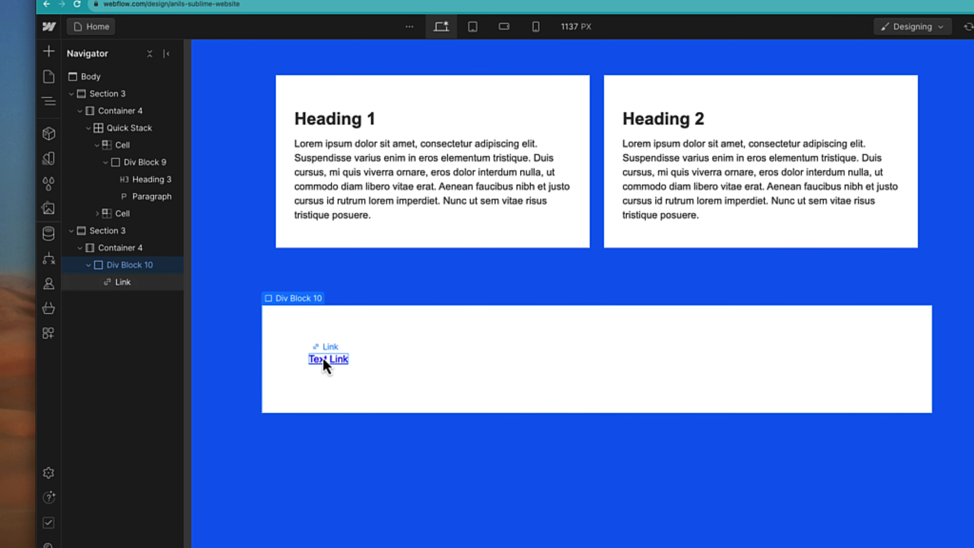
Step: Replace the text link's wording with "Click here"
{"action": "double_click", "coordinate": [340, 359]}
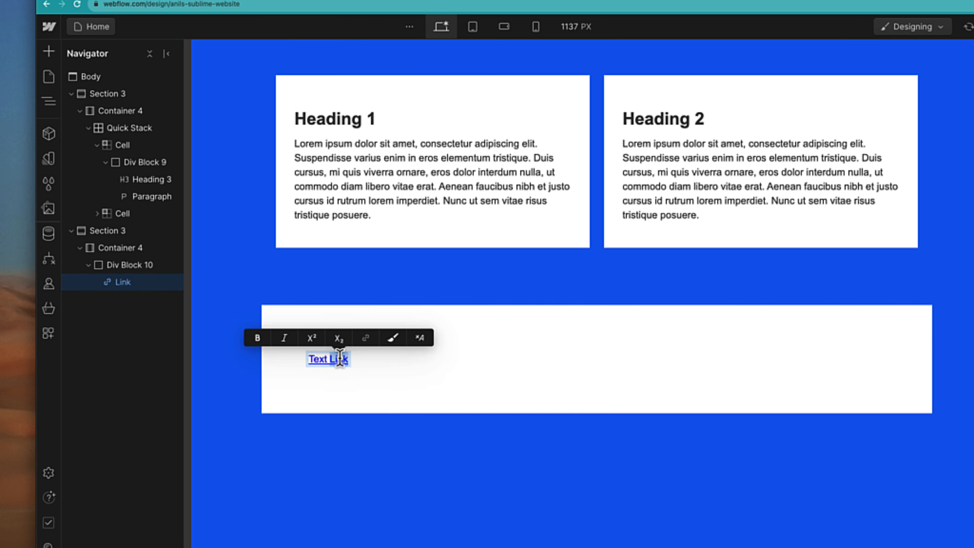
{"action": "key", "text": "BackSpace"}
{"action": "key", "text": "BackSpace"}
{"action": "key", "text": "BackSpace"}
{"action": "key", "text": "BackSpace"}
{"action": "key", "text": "BackSpace"}
{"action": "key", "text": "BackSpace"}
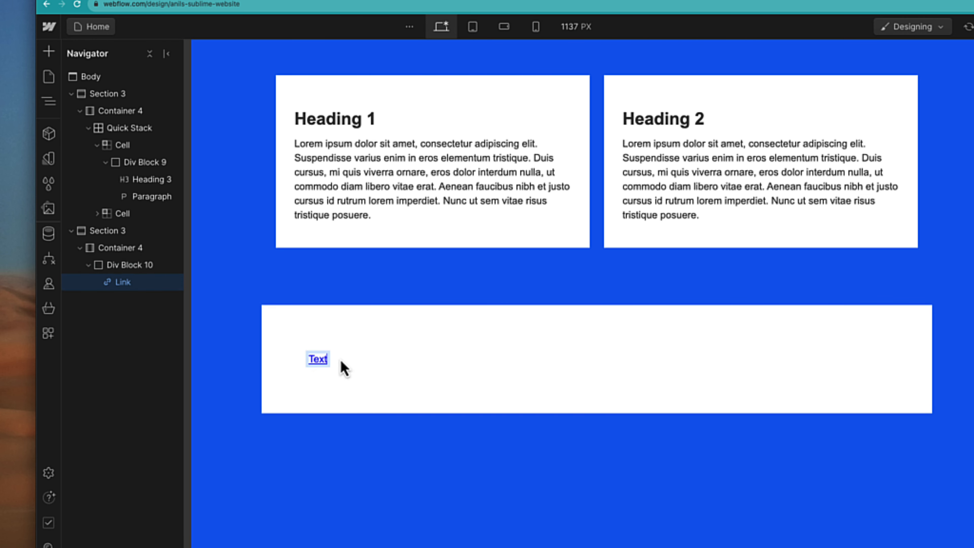
{"action": "type", "text": "Click here"}
{"action": "left_click", "coordinate": [407, 374]}
Step: Review the "Click here" link's URL field and the available link destination types
{"action": "left_click", "coordinate": [349, 359]}
{"action": "left_click", "coordinate": [348, 346]}
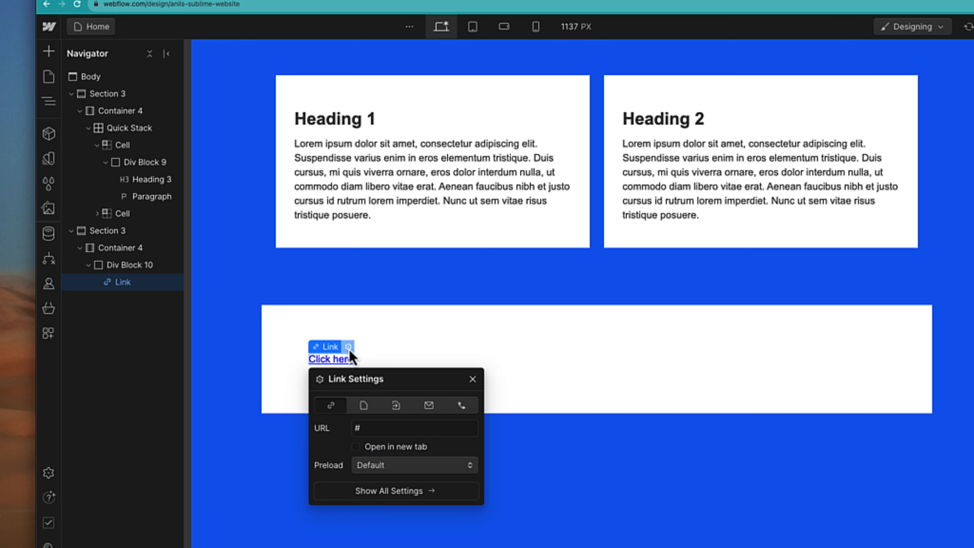
{"action": "left_click", "coordinate": [375, 426]}
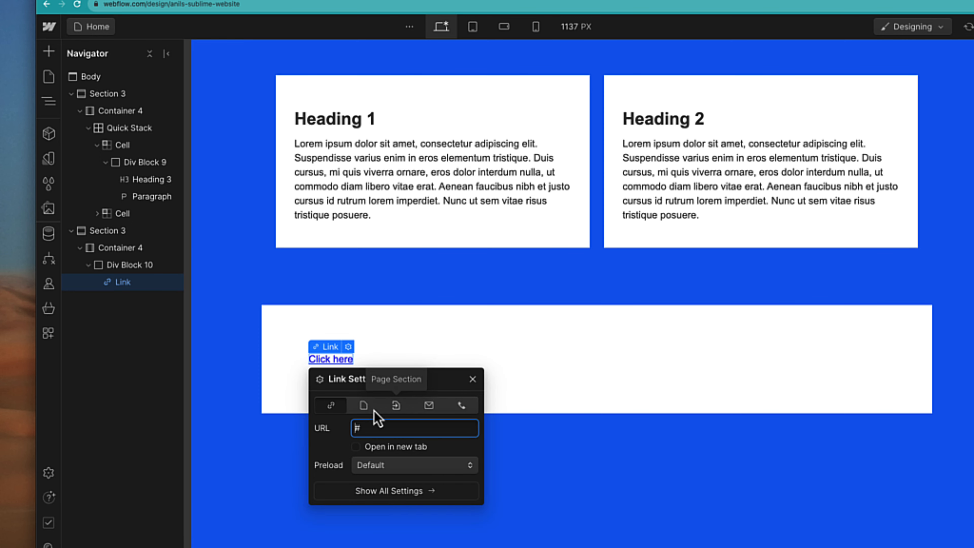
{"action": "left_click", "coordinate": [507, 369]}
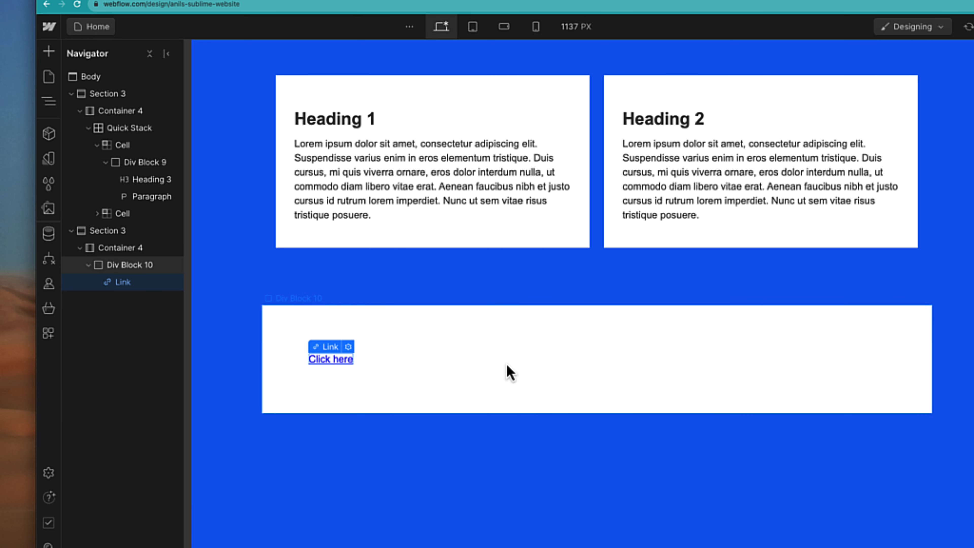
Step: Add a button beside the "Click here" link in the lower div block, leaving its link settings at their defaults
{"action": "left_click", "coordinate": [49, 53]}
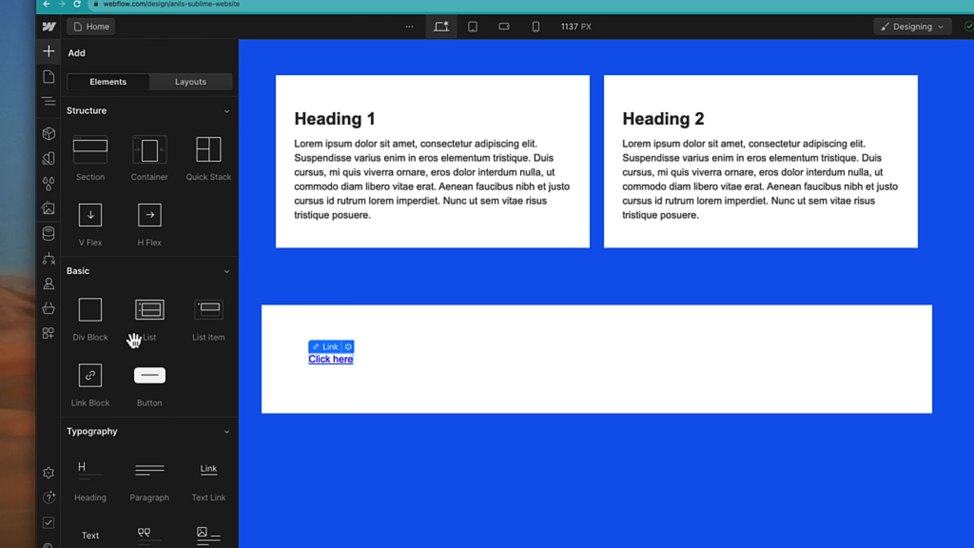
{"action": "left_click_drag", "start_coordinate": [141, 360], "coordinate": [399, 358]}
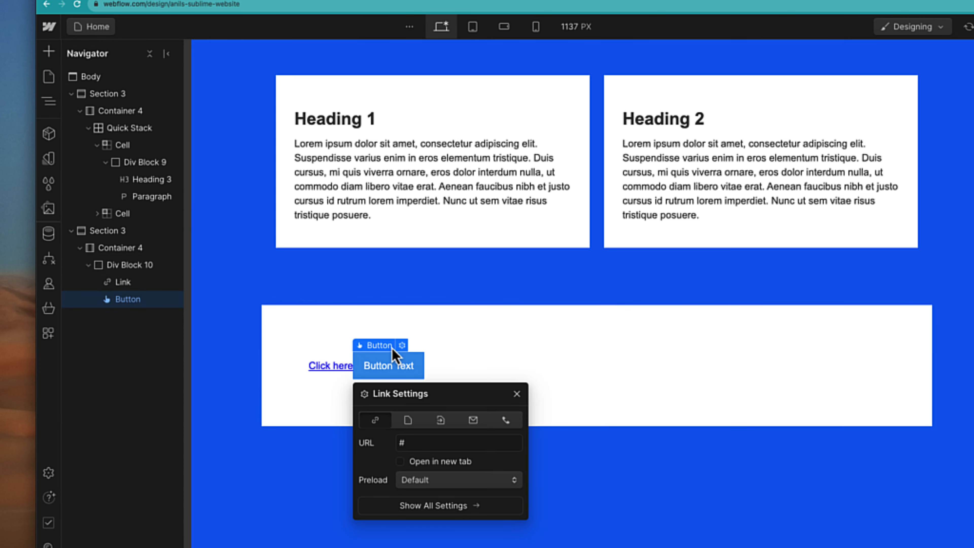
{"action": "left_click", "coordinate": [494, 368]}
{"action": "left_click", "coordinate": [408, 359]}
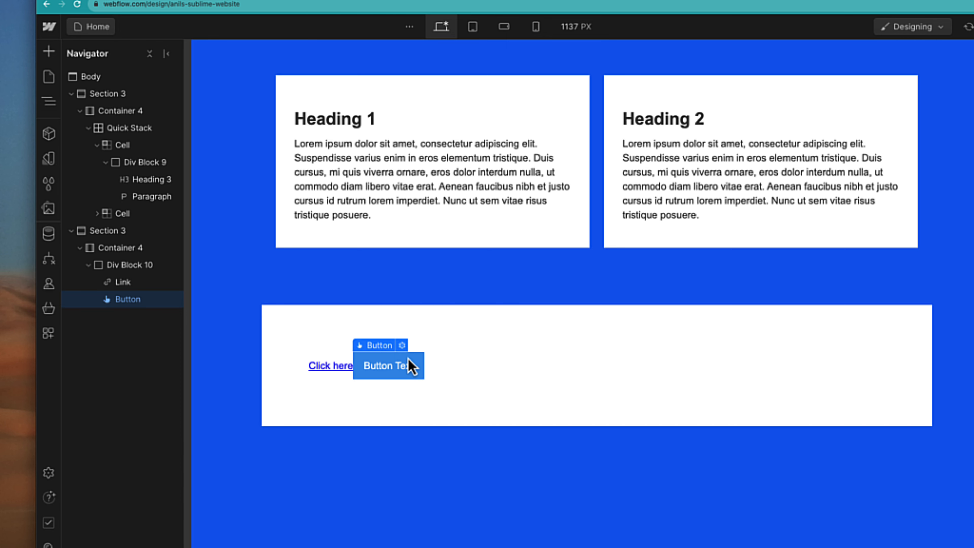
{"action": "left_click", "coordinate": [322, 366]}
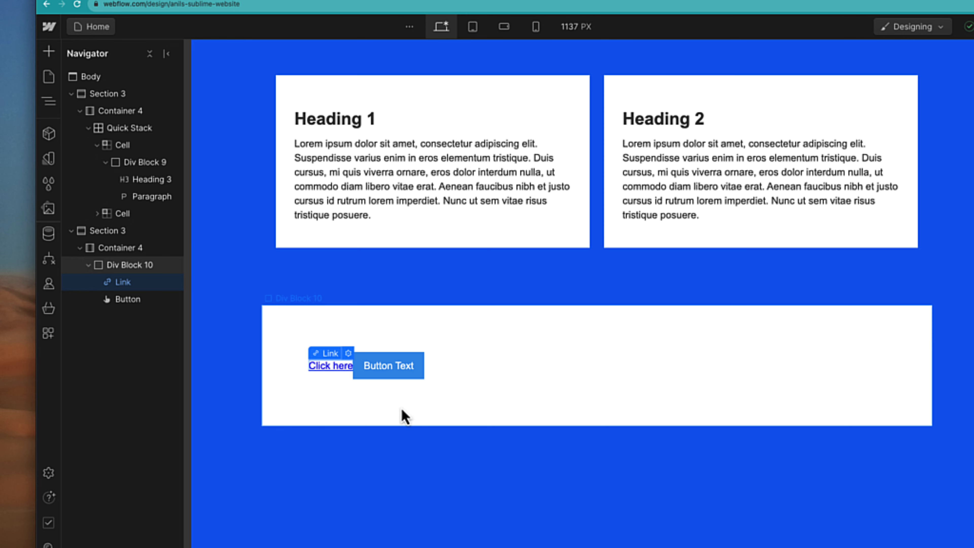
{"action": "left_click", "coordinate": [417, 365]}
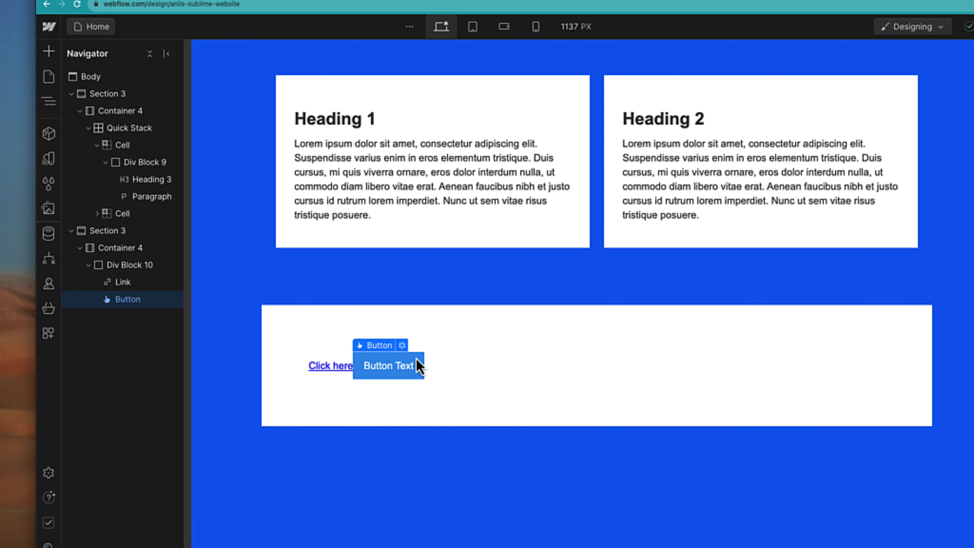
{"action": "left_click", "coordinate": [450, 373]}
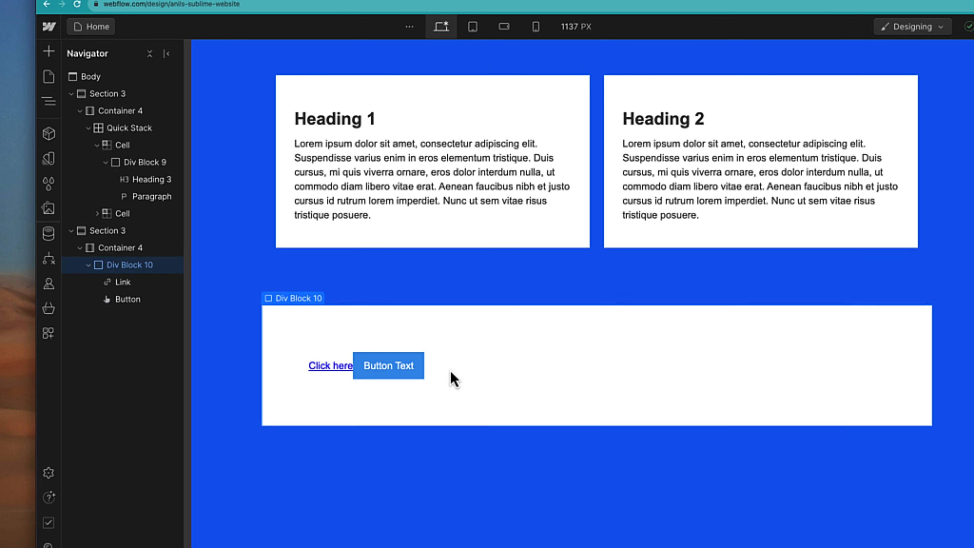
{"action": "left_click", "coordinate": [331, 366]}
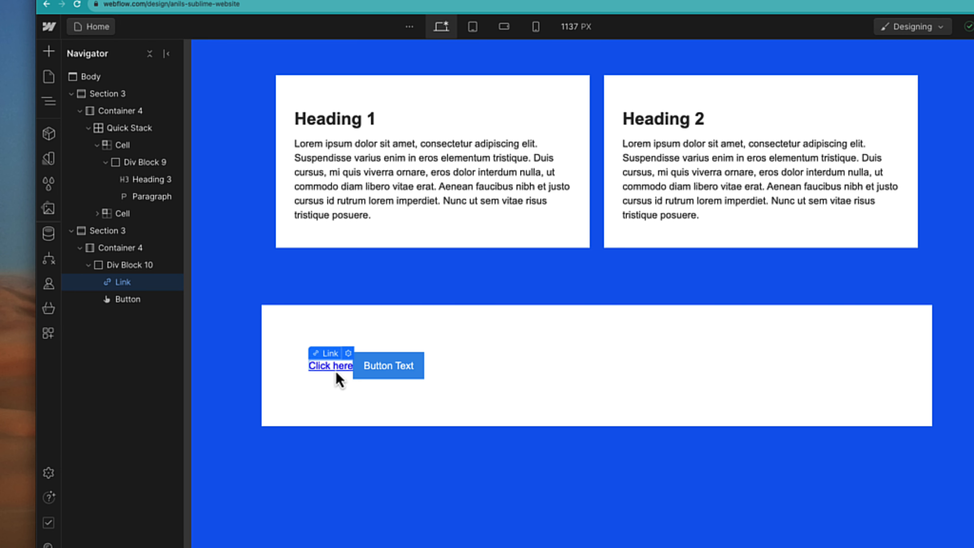
{"action": "left_click", "coordinate": [397, 368]}
{"action": "left_click", "coordinate": [462, 372]}
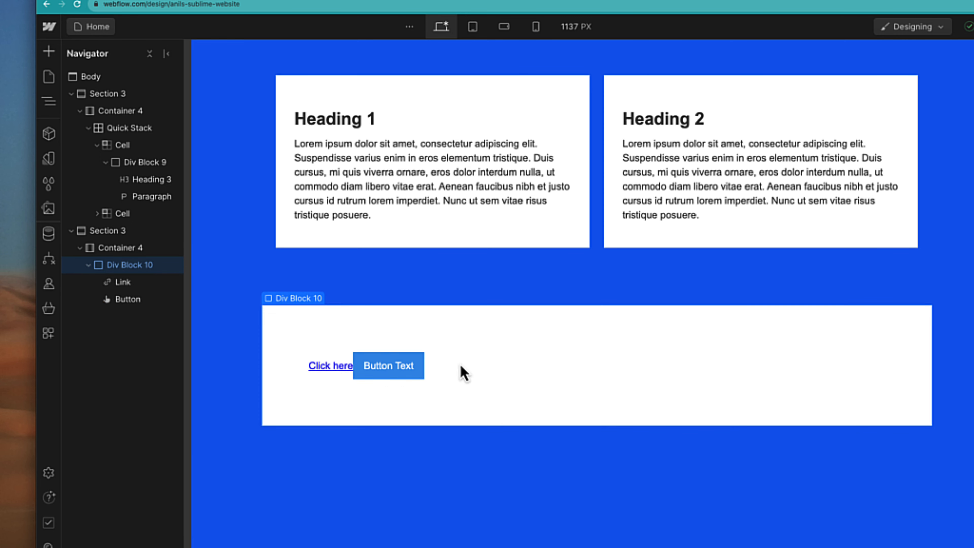
Step: Delete the button and the "Click here" link from the lower div block, and add a text block there instead
{"action": "left_click", "coordinate": [397, 364]}
{"action": "key", "text": "Delete"}
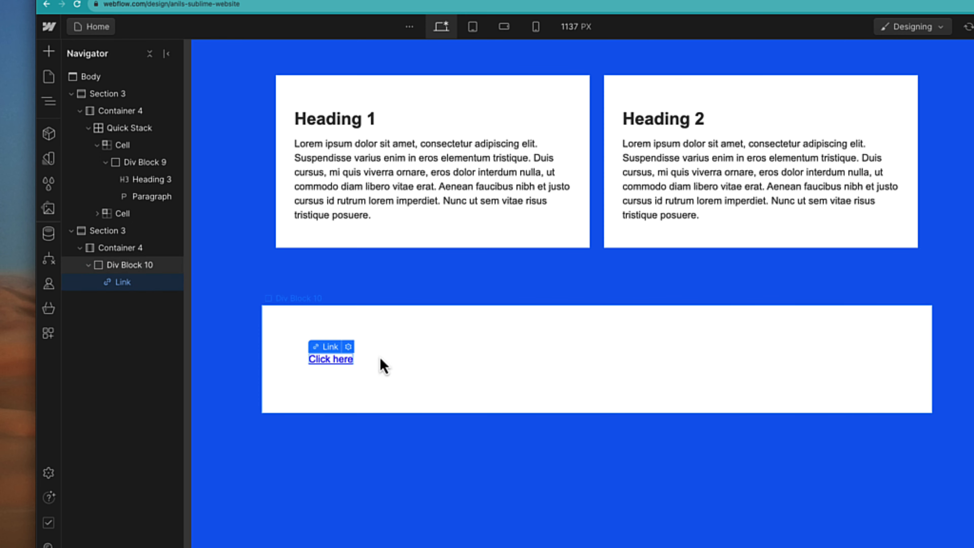
{"action": "key", "text": "Delete"}
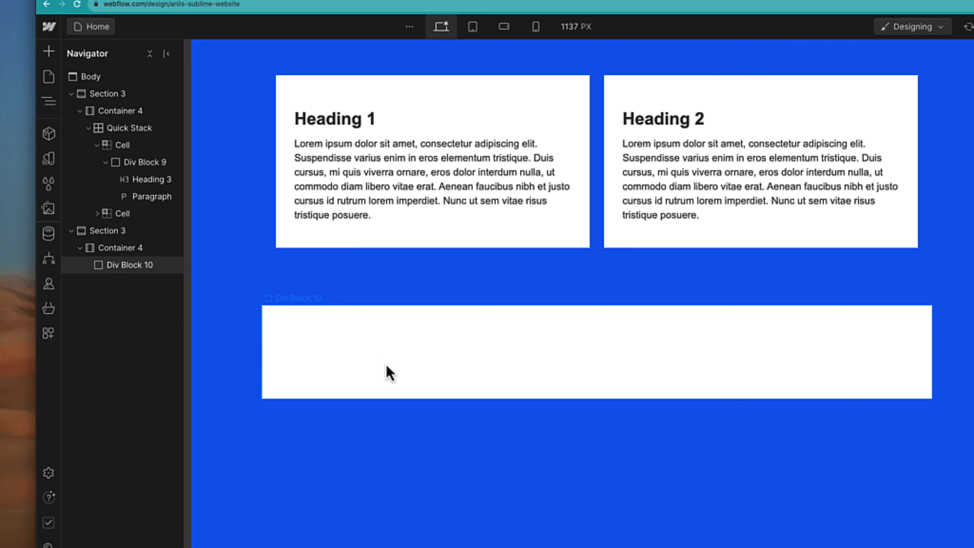
{"action": "left_click", "coordinate": [48, 52]}
{"action": "scroll", "coordinate": [178, 345], "scroll_direction": "down", "scroll_amount": 4}
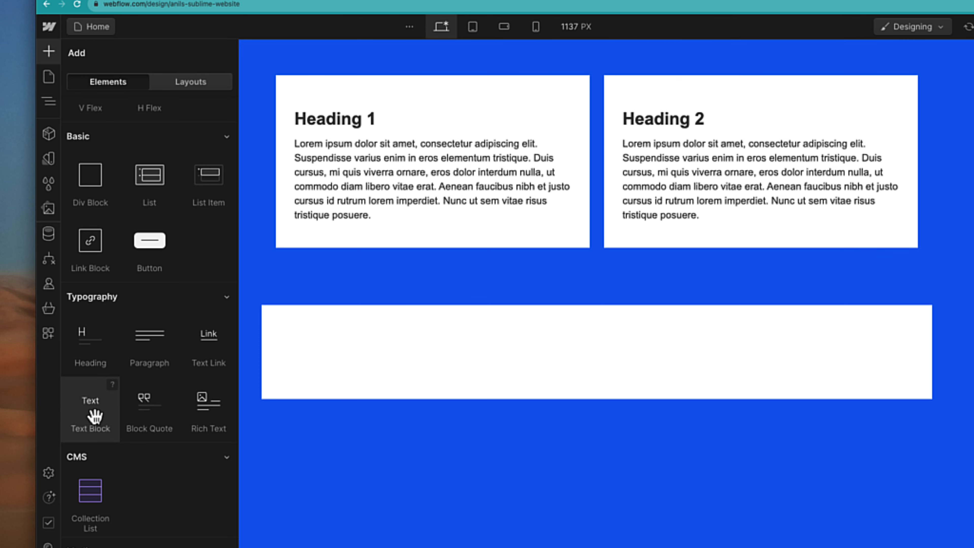
{"action": "left_click_drag", "start_coordinate": [94, 417], "coordinate": [460, 362]}
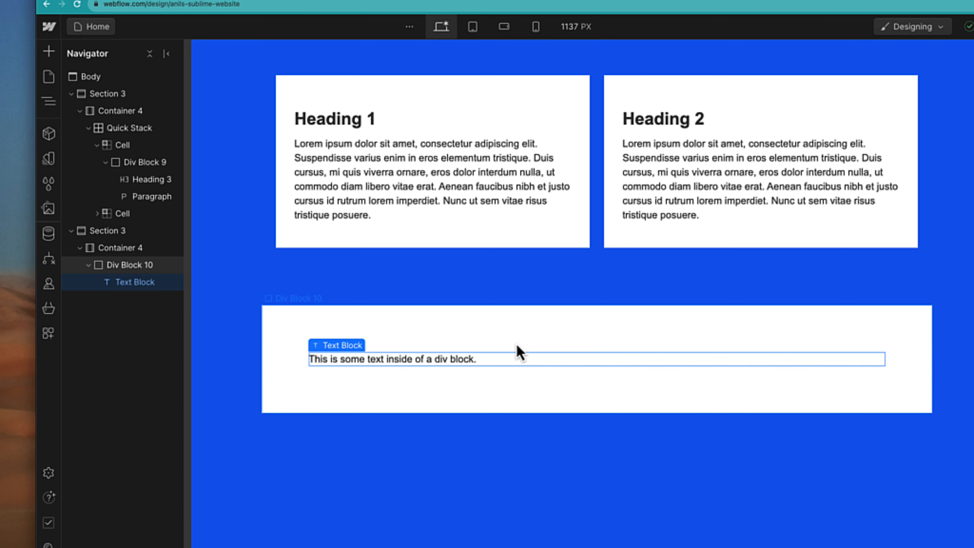
{"action": "left_click", "coordinate": [497, 390]}
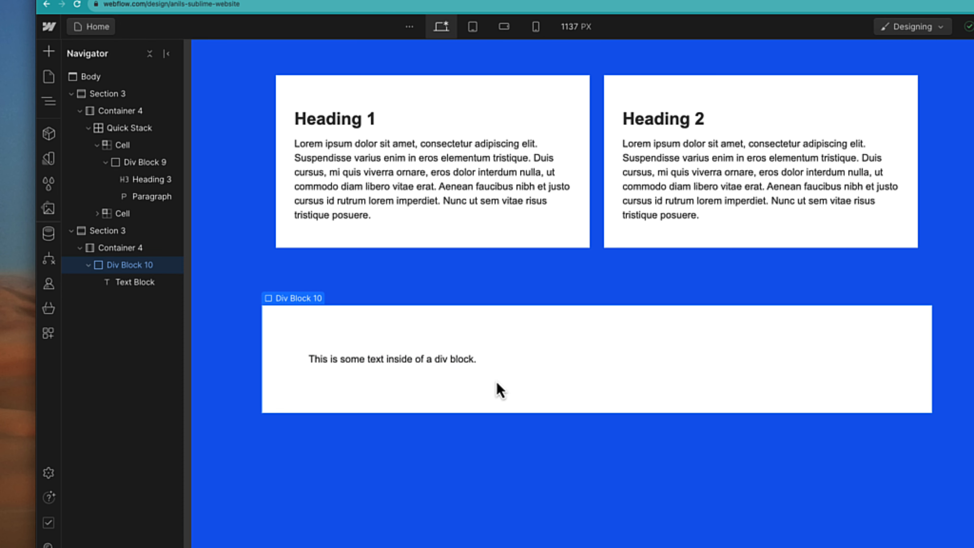
Step: Delete the text block from the lower div block and add a block quote in its place
{"action": "left_click", "coordinate": [424, 360]}
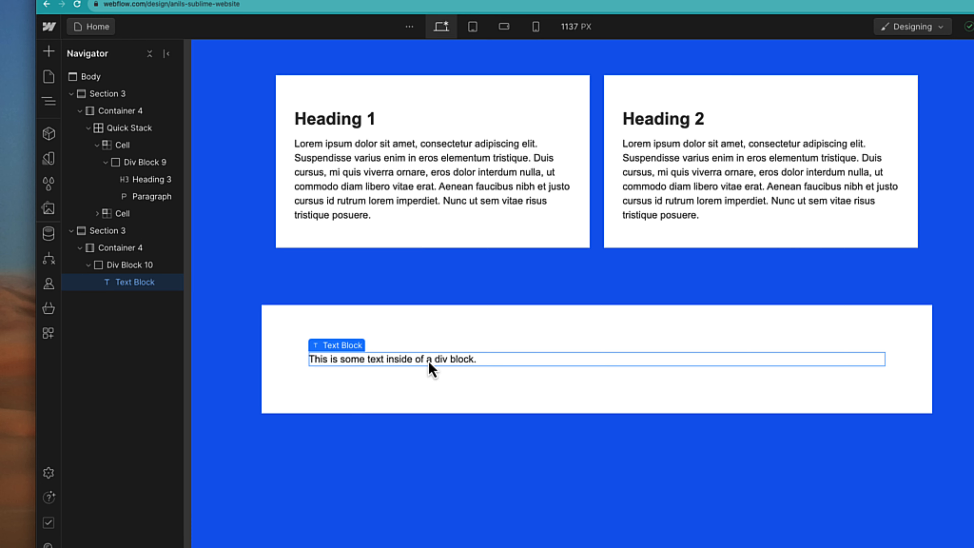
{"action": "key", "text": "Delete"}
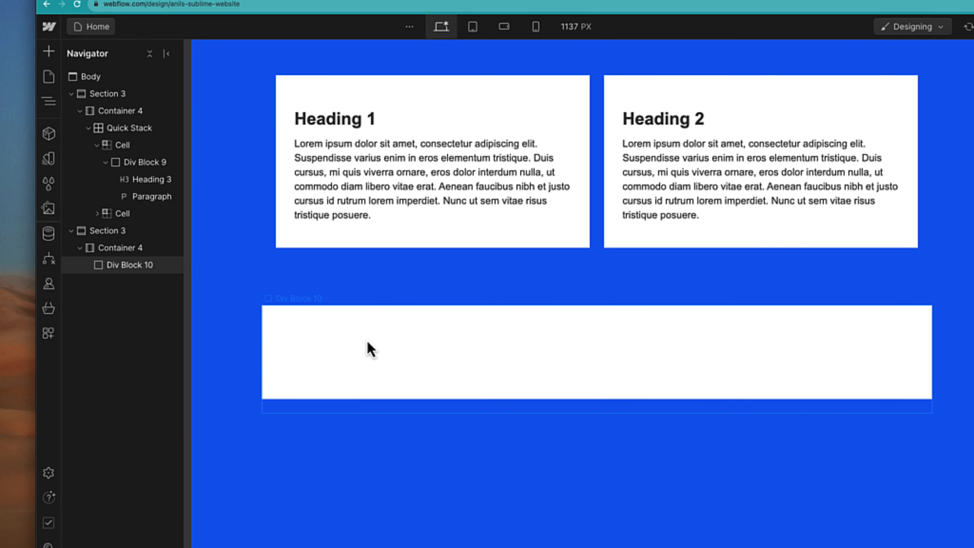
{"action": "left_click", "coordinate": [49, 51]}
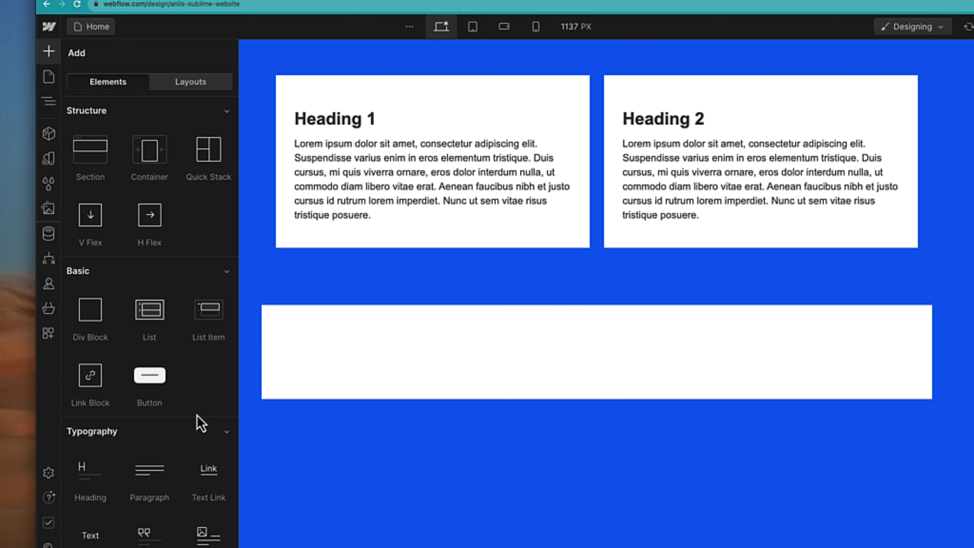
{"action": "scroll", "coordinate": [196, 424], "scroll_direction": "down", "scroll_amount": 5}
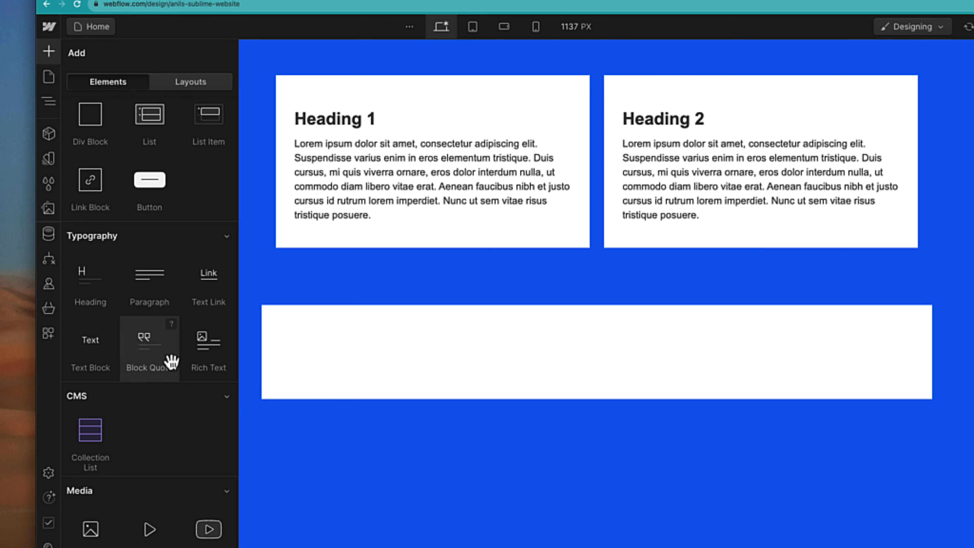
{"action": "left_click_drag", "start_coordinate": [161, 350], "coordinate": [374, 342]}
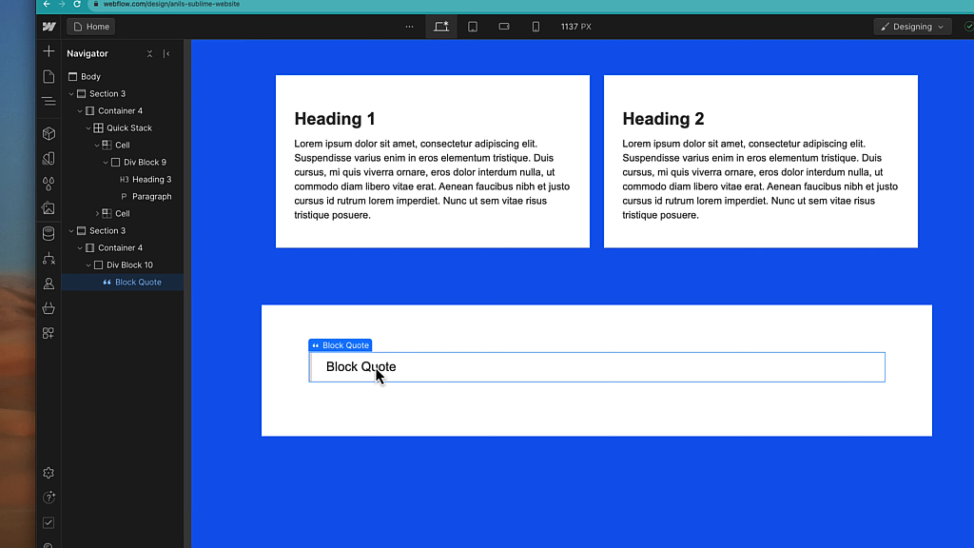
{"action": "left_click", "coordinate": [360, 401]}
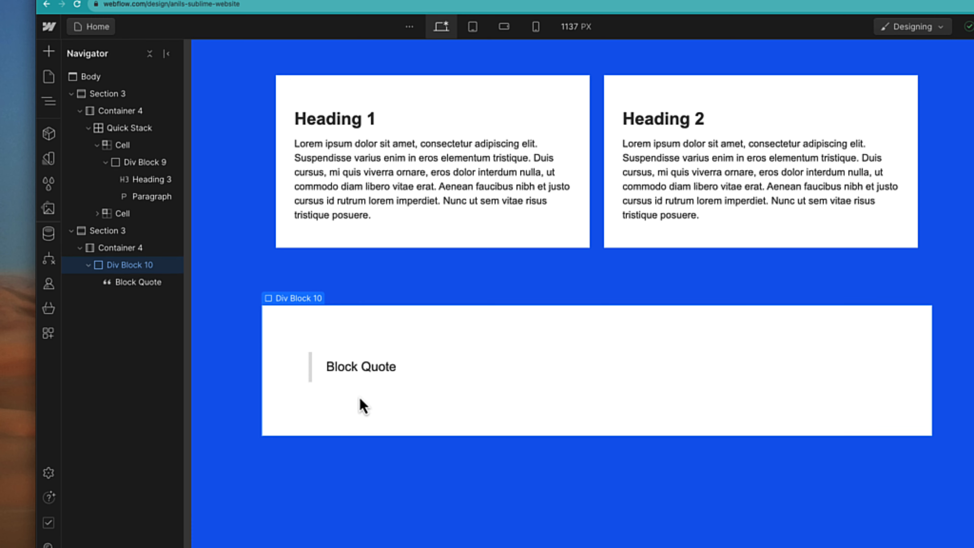
Step: Replace the placeholder text of the block quote in the lower div block with "This is great"
{"action": "left_click", "coordinate": [328, 368]}
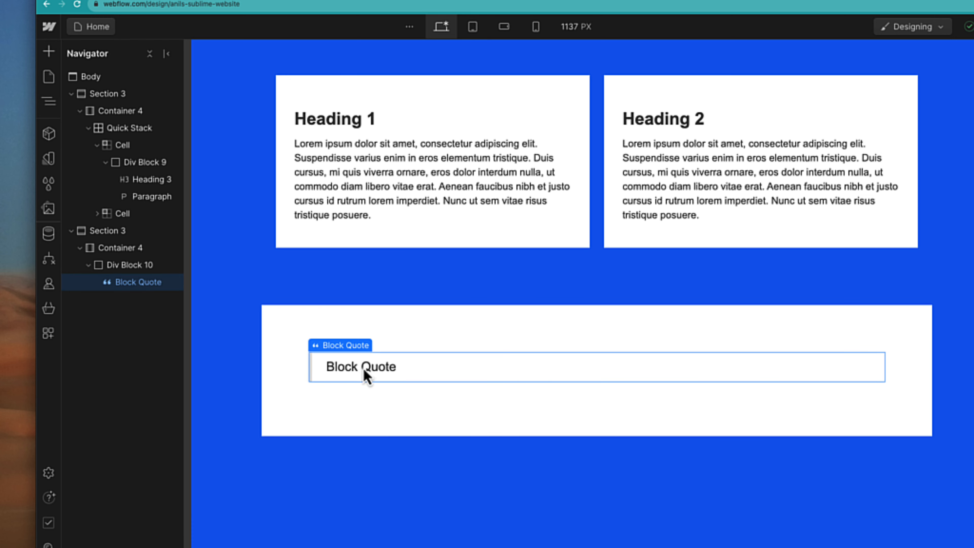
{"action": "left_click", "coordinate": [341, 388]}
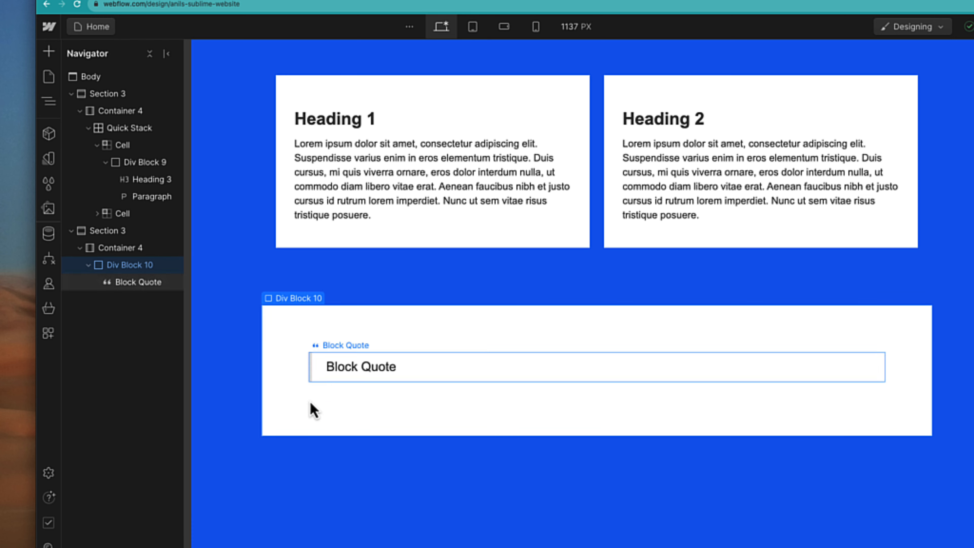
{"action": "double_click", "coordinate": [374, 374]}
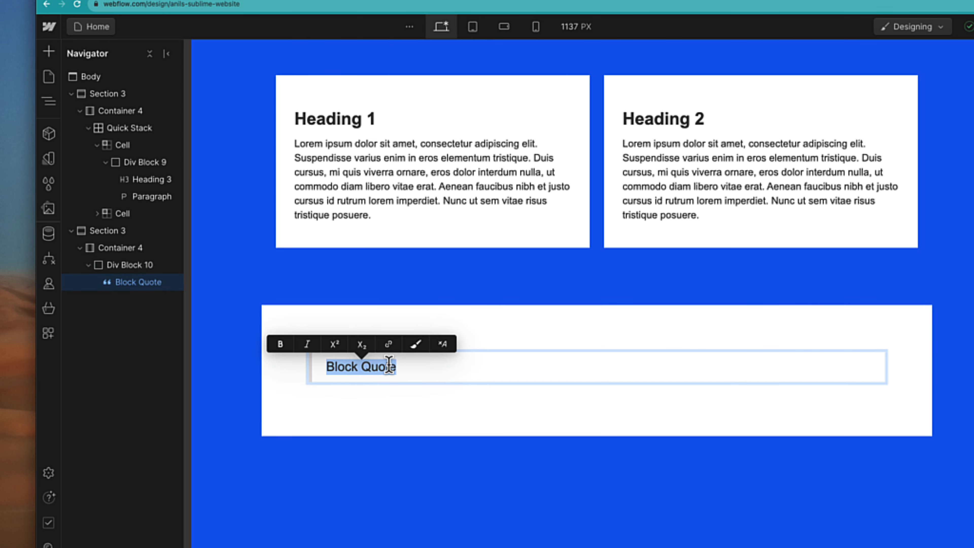
{"action": "type", "text": "This is grw"}
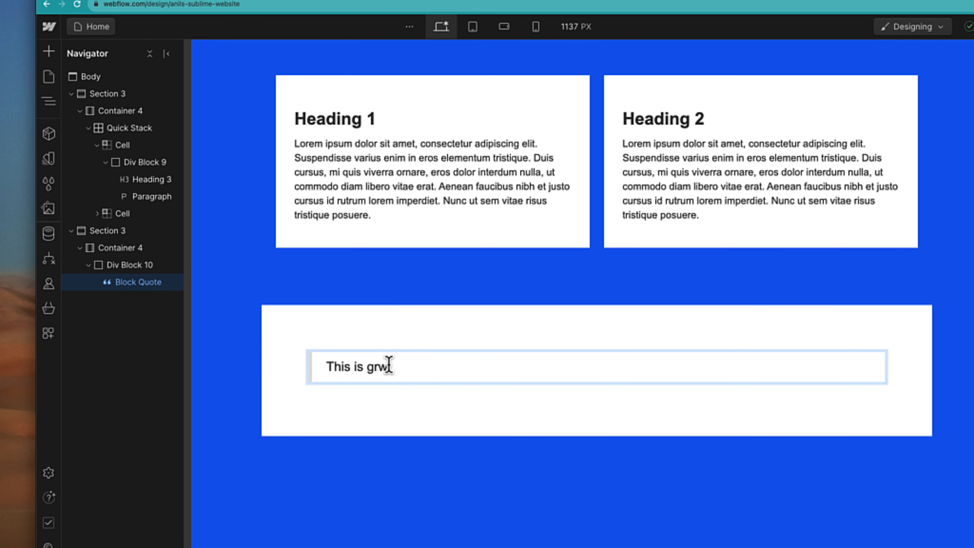
{"action": "key", "text": "BackSpace"}
{"action": "type", "text": "eat"}
{"action": "key", "text": "Escape"}
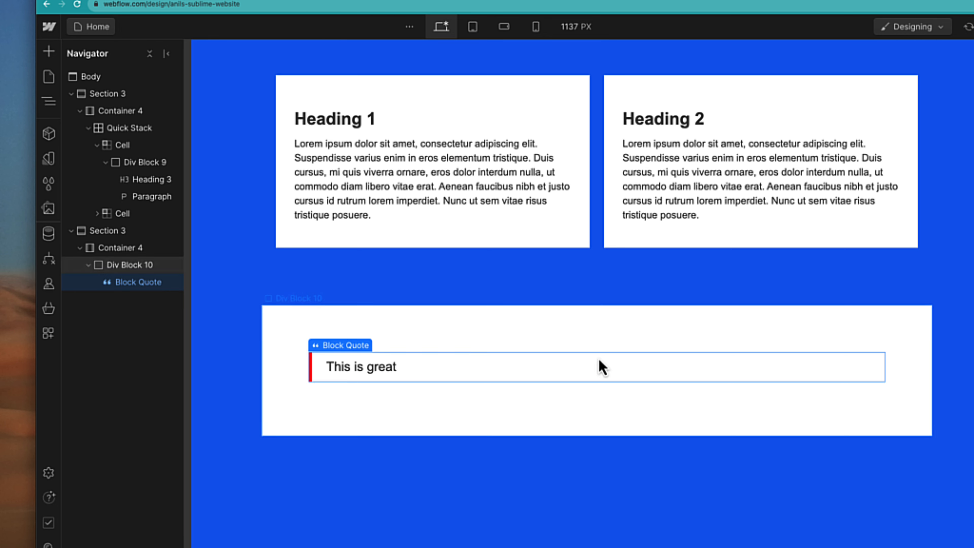
{"action": "left_click", "coordinate": [540, 407]}
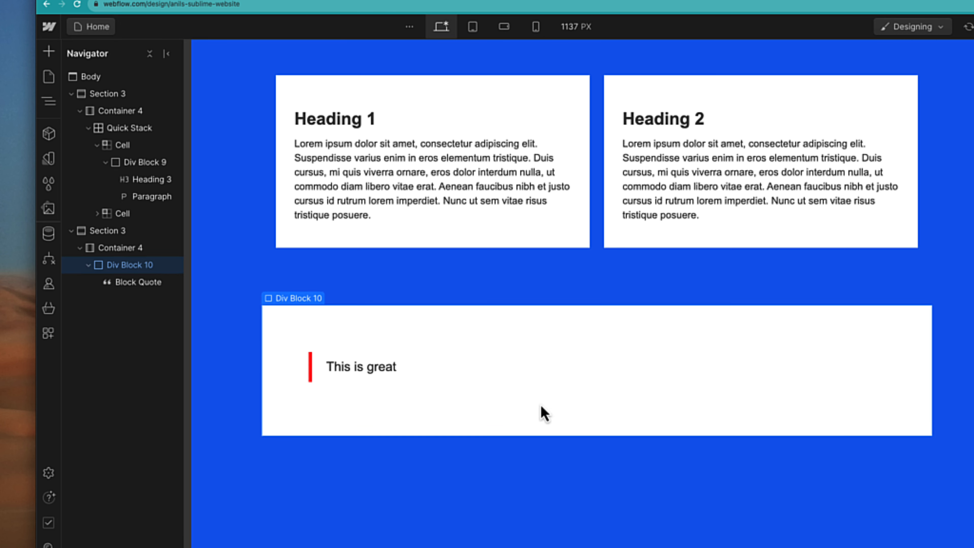
Step: Delete the block quote from the lower div block and add a rich text element there instead
{"action": "left_click", "coordinate": [334, 368]}
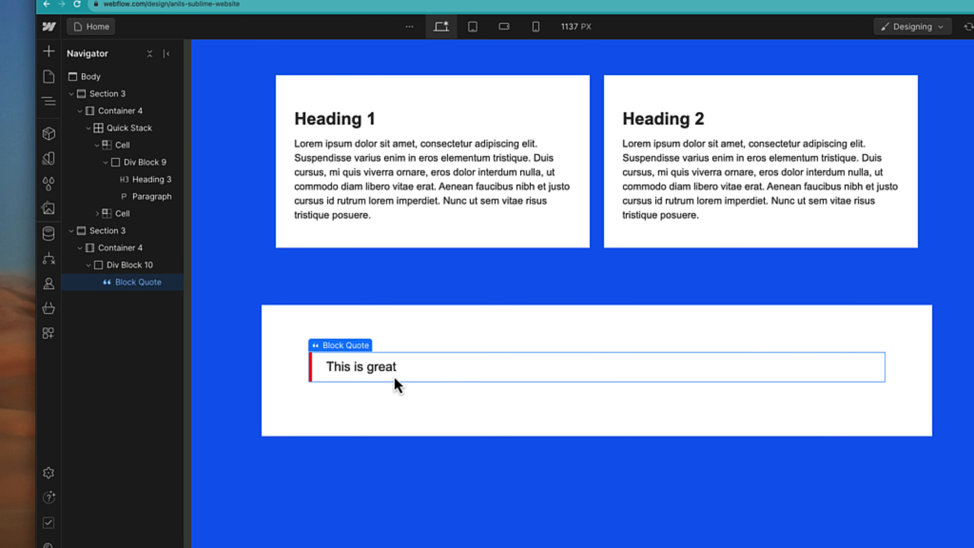
{"action": "key", "text": "Delete"}
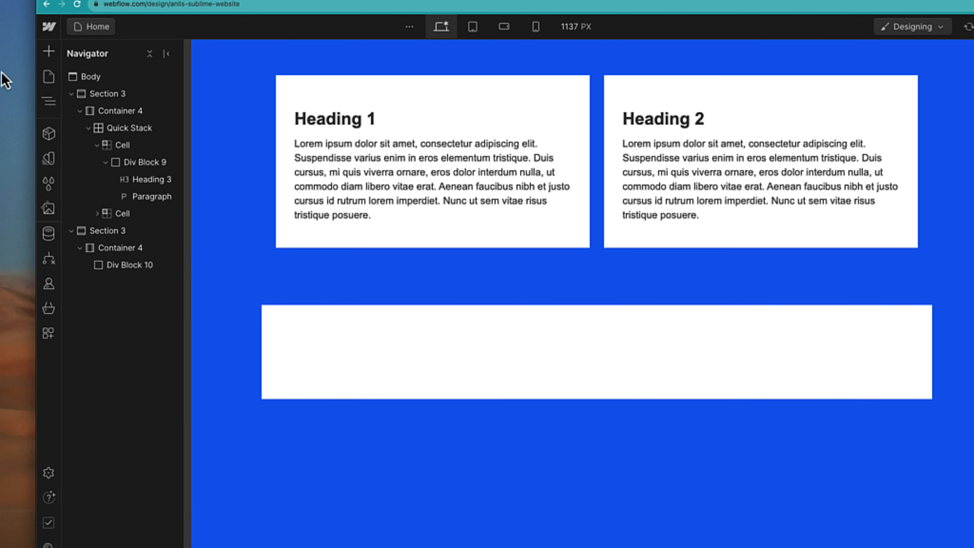
{"action": "left_click", "coordinate": [48, 51]}
{"action": "scroll", "coordinate": [164, 385], "scroll_direction": "down", "scroll_amount": 3}
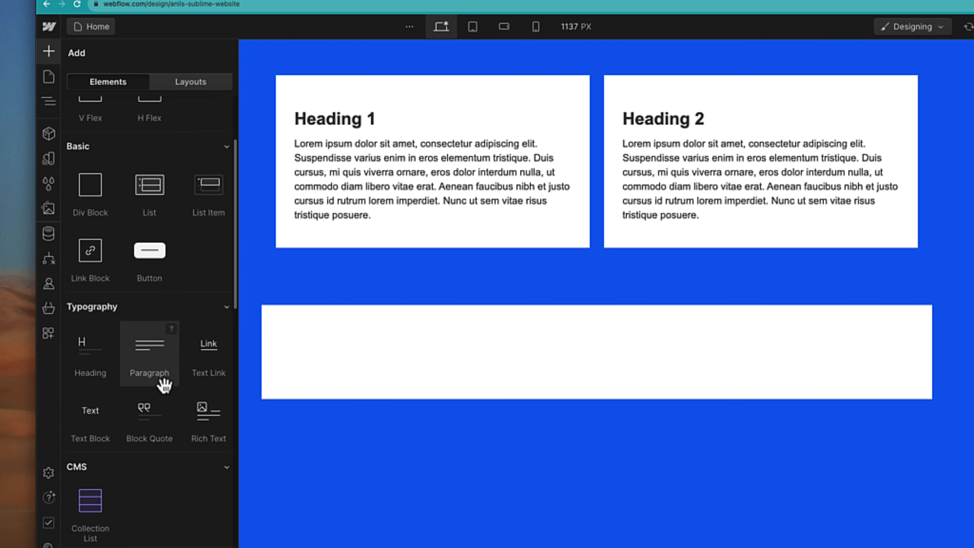
{"action": "left_click_drag", "start_coordinate": [215, 439], "coordinate": [544, 359]}
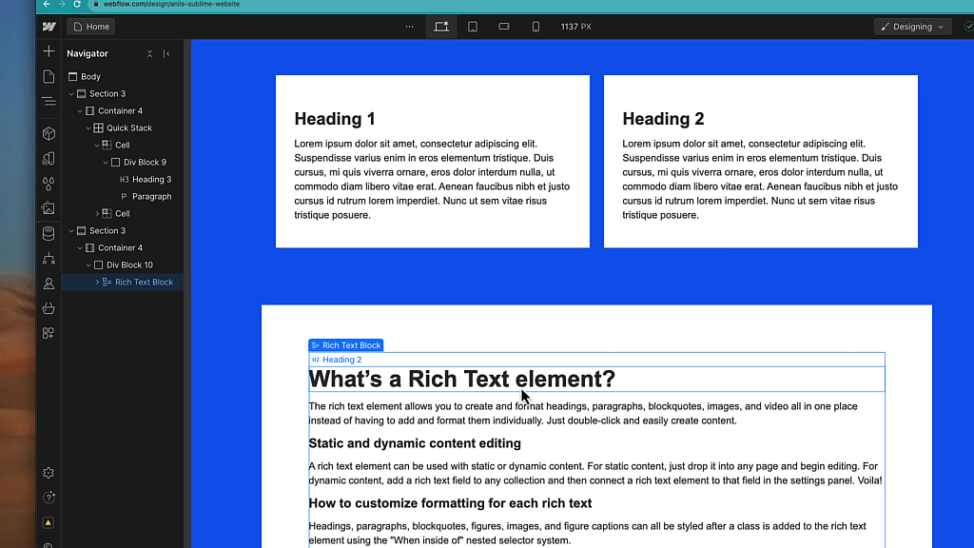
Step: Change the "What's a Rich Text element?" heading in the rich text block to H1
{"action": "double_click", "coordinate": [478, 386]}
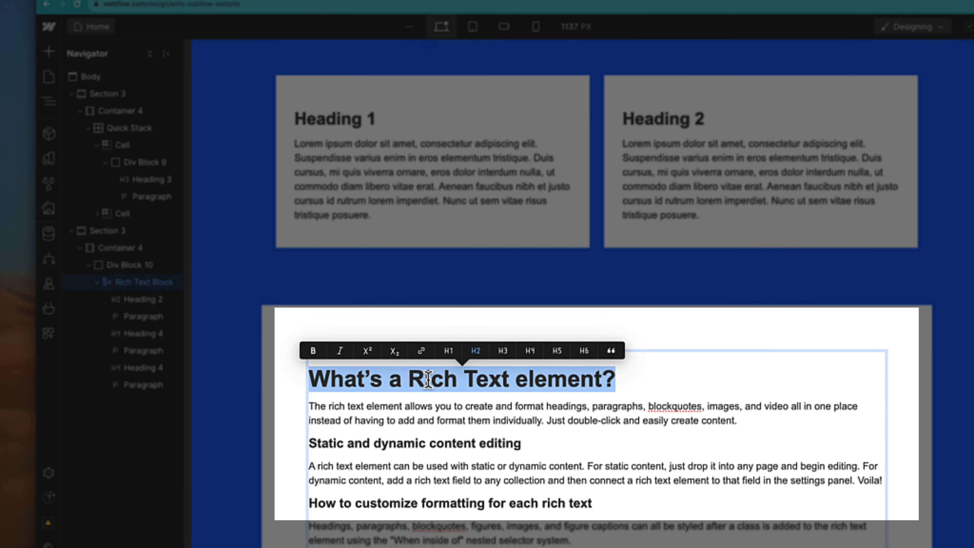
{"action": "triple_click", "coordinate": [458, 422]}
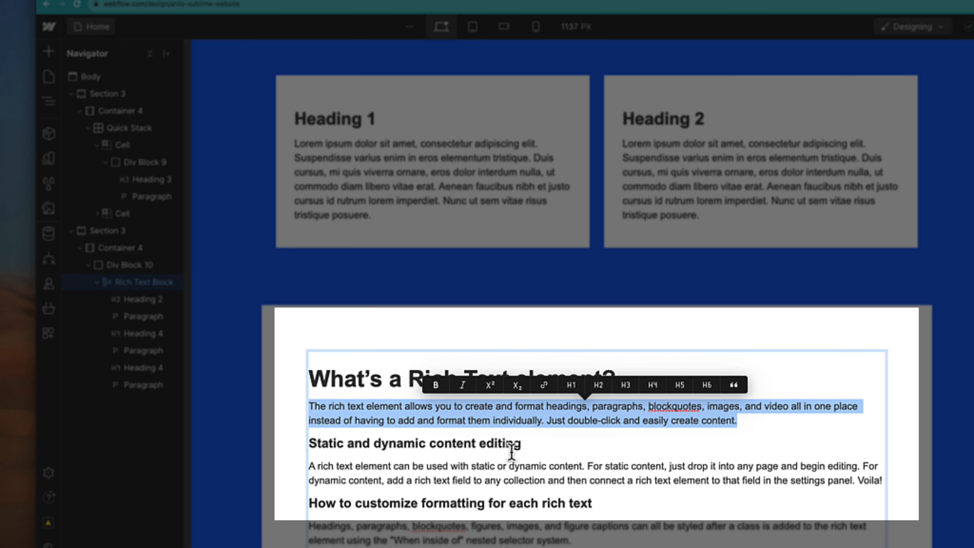
{"action": "left_click", "coordinate": [558, 448]}
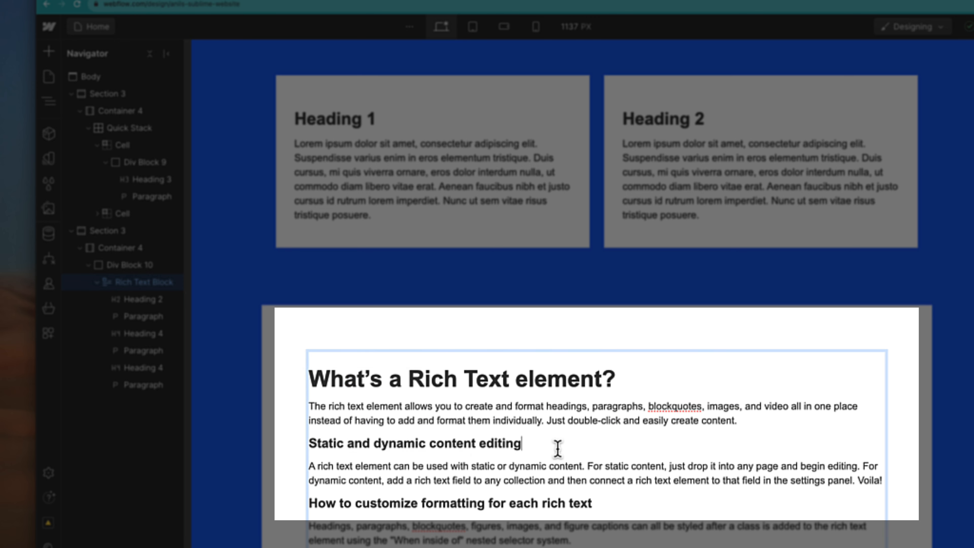
{"action": "scroll", "coordinate": [558, 448], "scroll_direction": "down", "scroll_amount": 2}
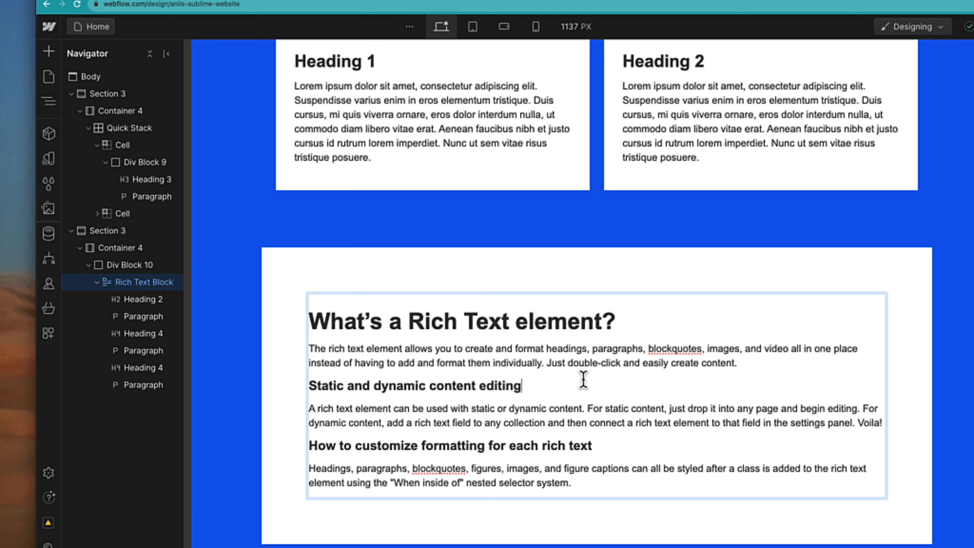
{"action": "key", "text": "Escape"}
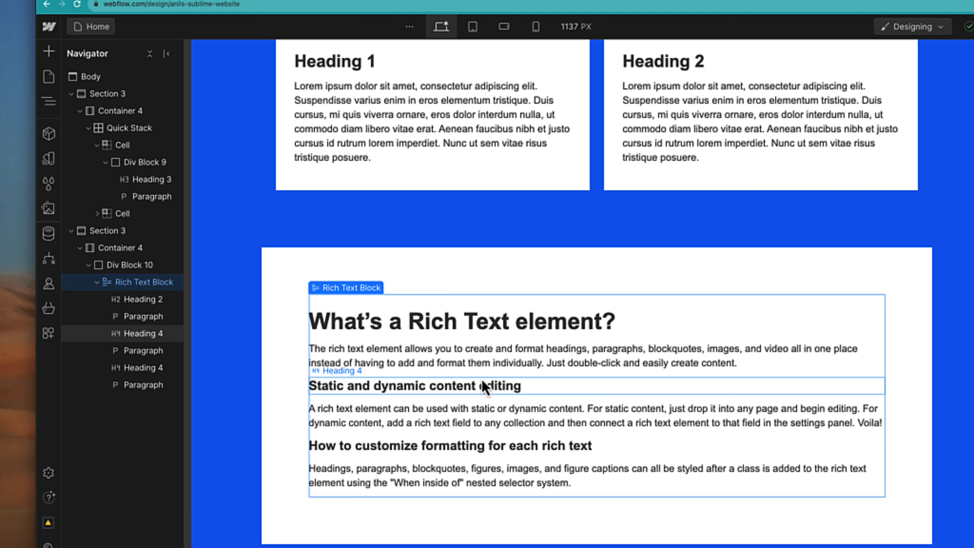
{"action": "double_click", "coordinate": [458, 324]}
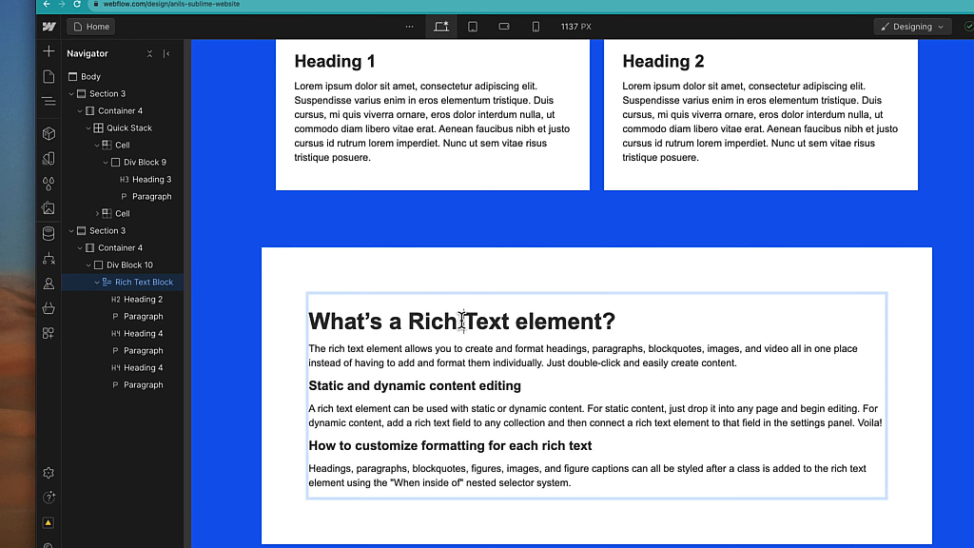
{"action": "triple_click", "coordinate": [457, 324]}
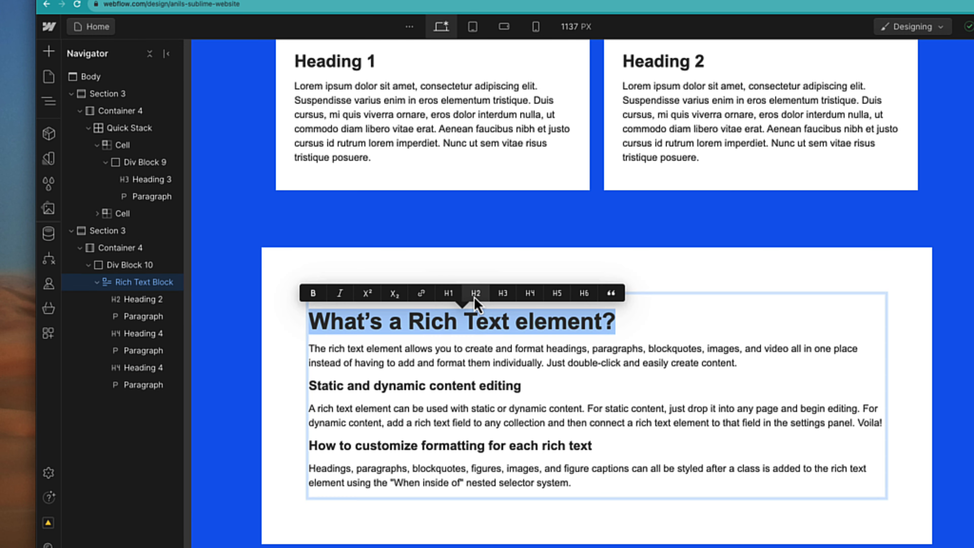
{"action": "left_click", "coordinate": [448, 294]}
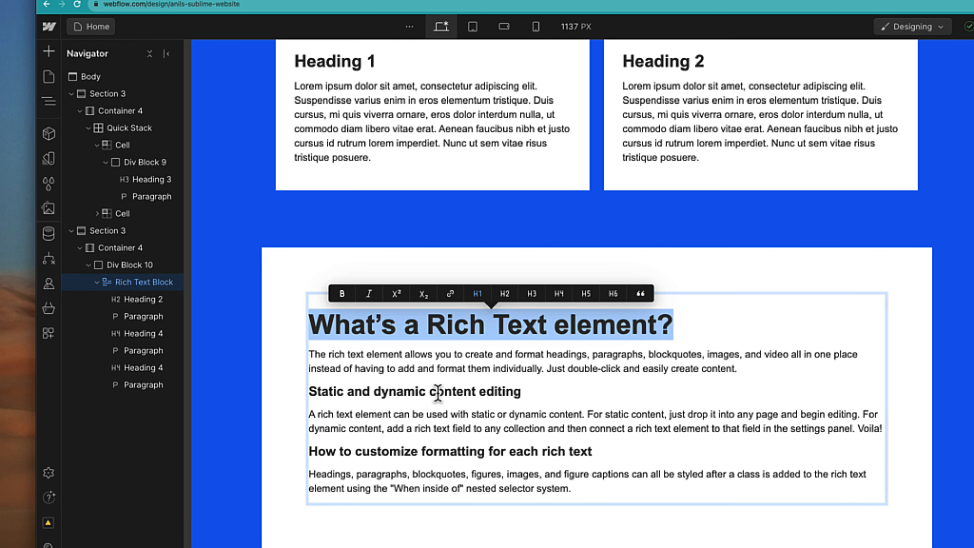
Step: Try italic formatting on the paragraph directly beneath the rich text's main heading, and undo it
{"action": "left_click", "coordinate": [436, 350]}
{"action": "triple_click", "coordinate": [435, 349]}
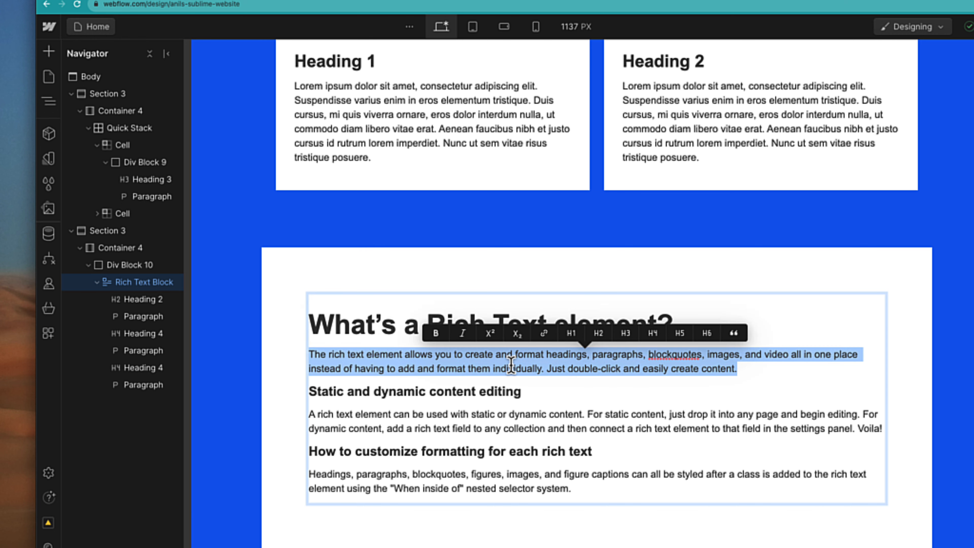
{"action": "left_click", "coordinate": [462, 333]}
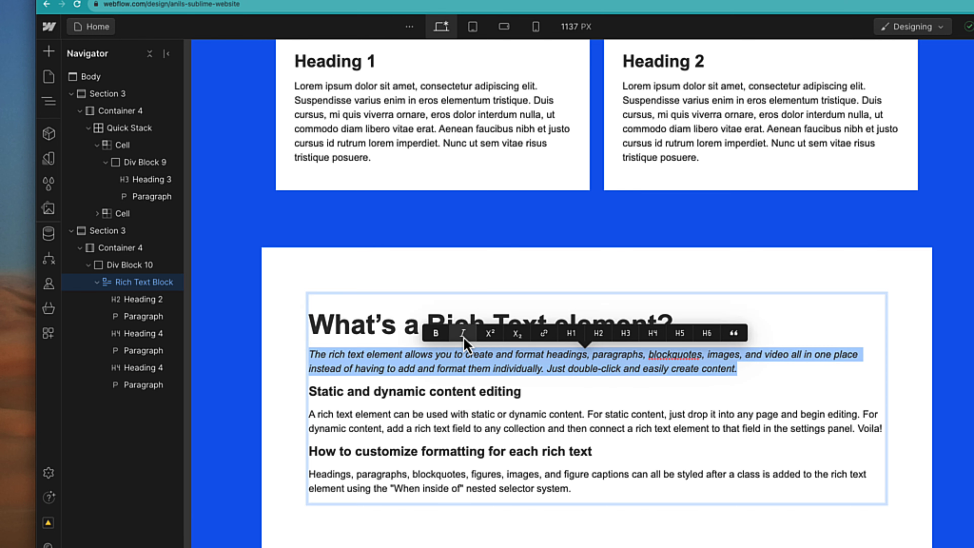
{"action": "key", "text": "super+z"}
{"action": "left_click", "coordinate": [474, 392]}
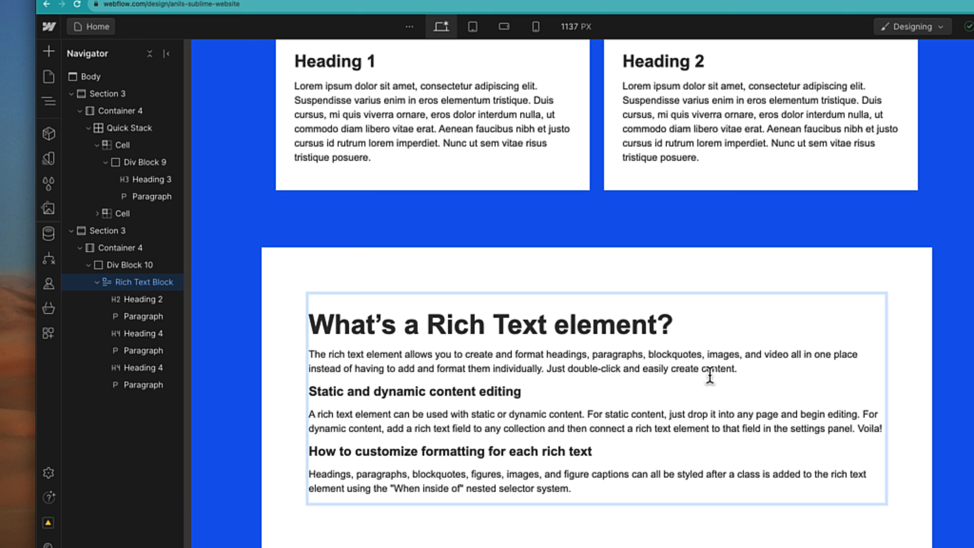
{"action": "double_click", "coordinate": [713, 369]}
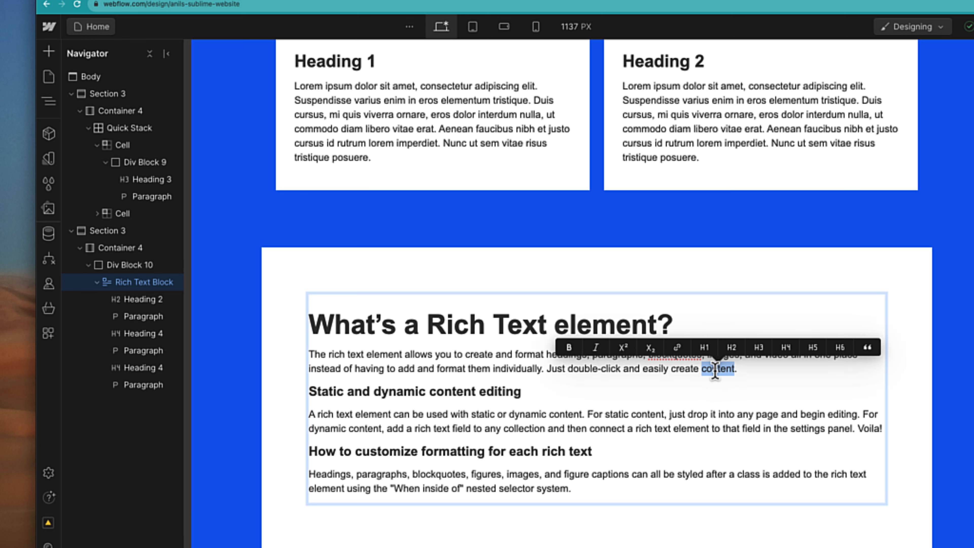
{"action": "left_click", "coordinate": [677, 348]}
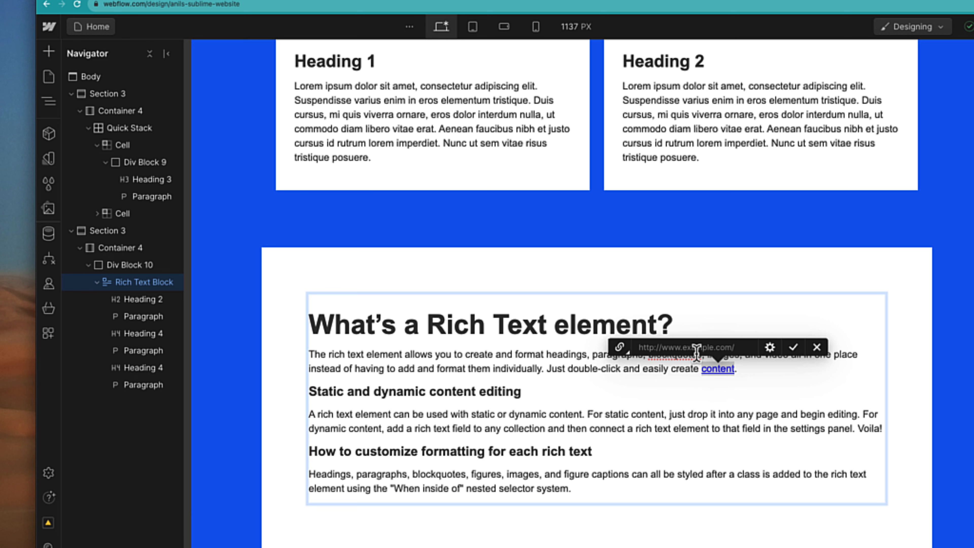
{"action": "type", "text": "https://"}
{"action": "type", "text": "www."}
{"action": "type", "text": "google"}
{"action": "type", "text": ".com"}
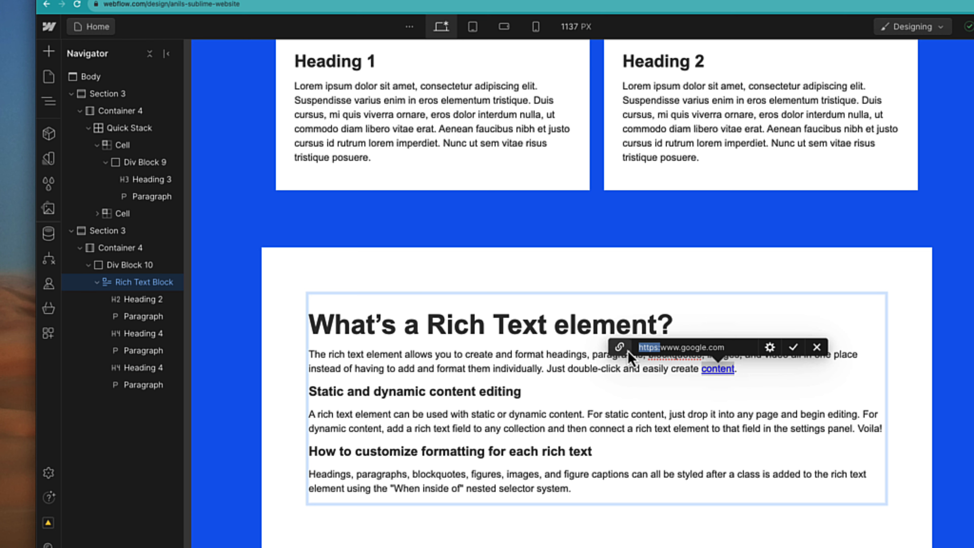
{"action": "left_click", "coordinate": [619, 346]}
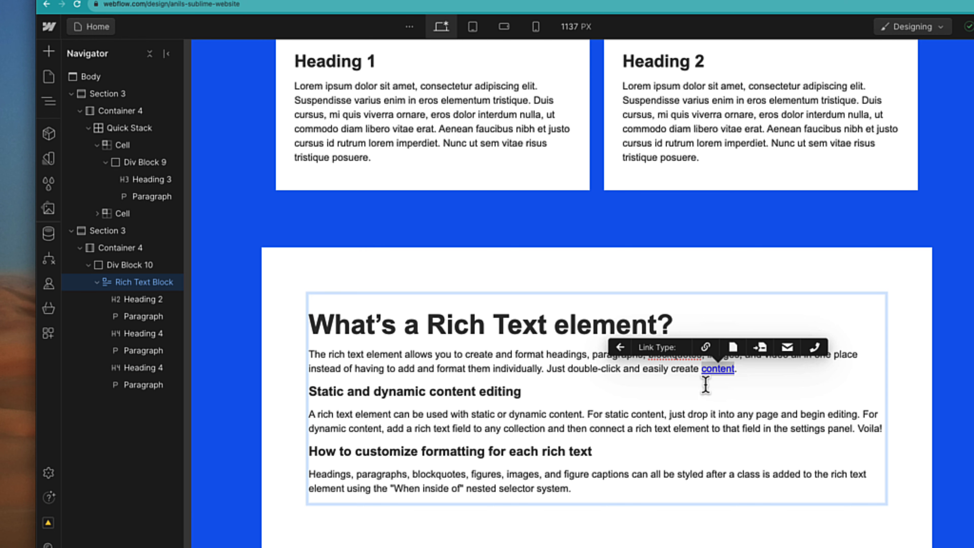
{"action": "left_click", "coordinate": [722, 400]}
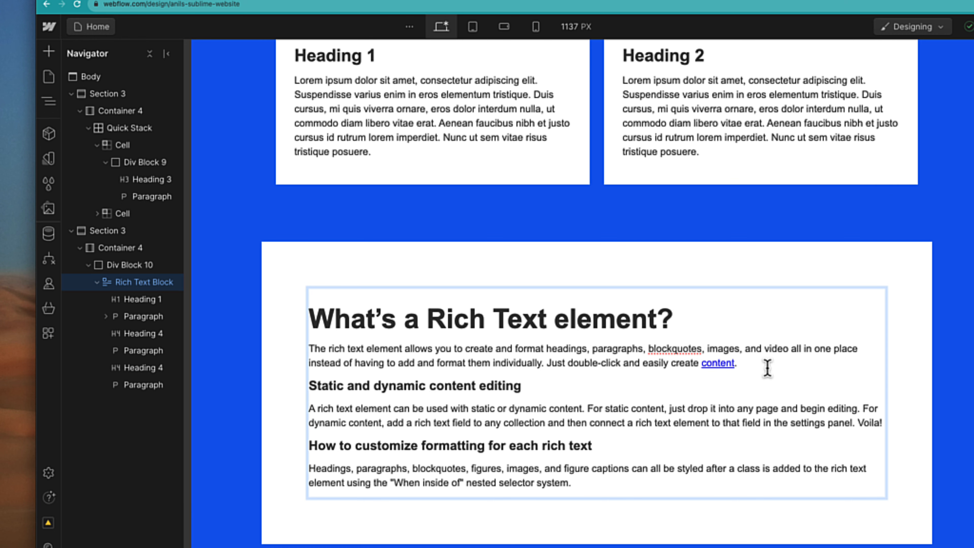
Step: Insert the image Flowmarc 2023 Logo.png on a new line after the rich text block's first paragraph
{"action": "key", "text": "Return"}
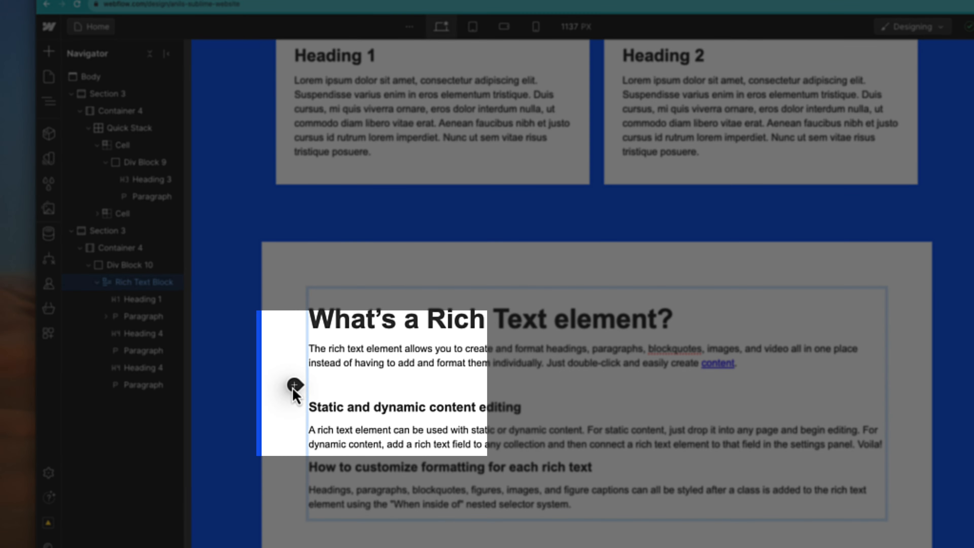
{"action": "left_click", "coordinate": [294, 386]}
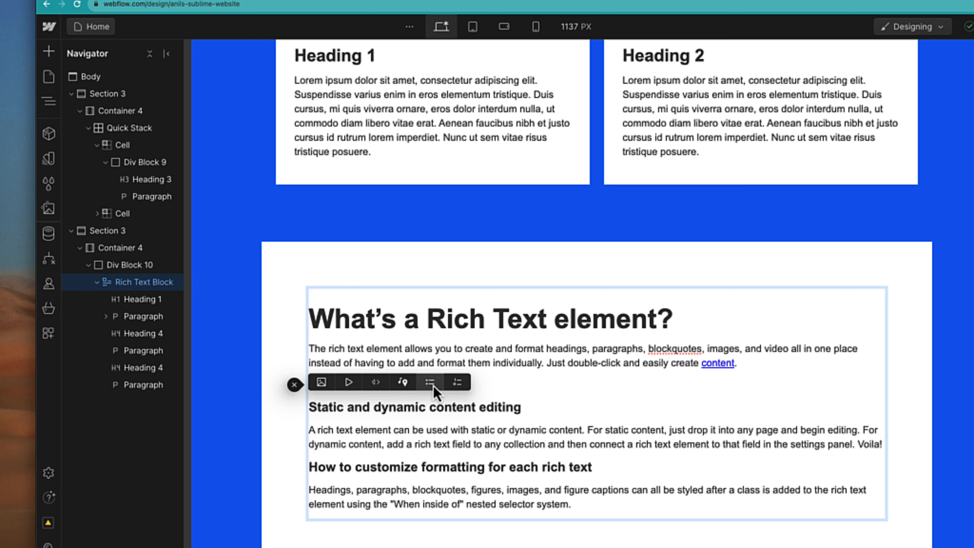
{"action": "left_click", "coordinate": [322, 382]}
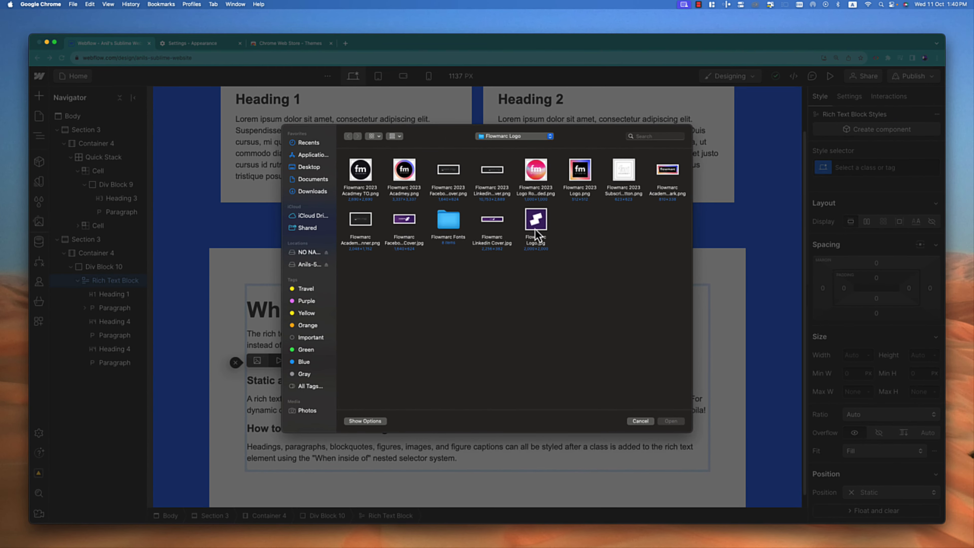
{"action": "left_click", "coordinate": [537, 235]}
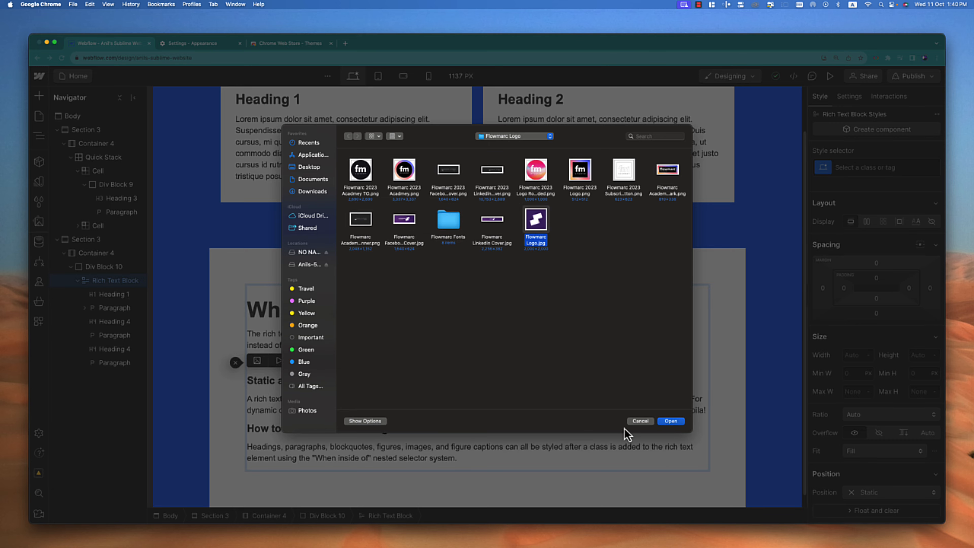
{"action": "left_click", "coordinate": [581, 173]}
{"action": "left_click", "coordinate": [671, 421]}
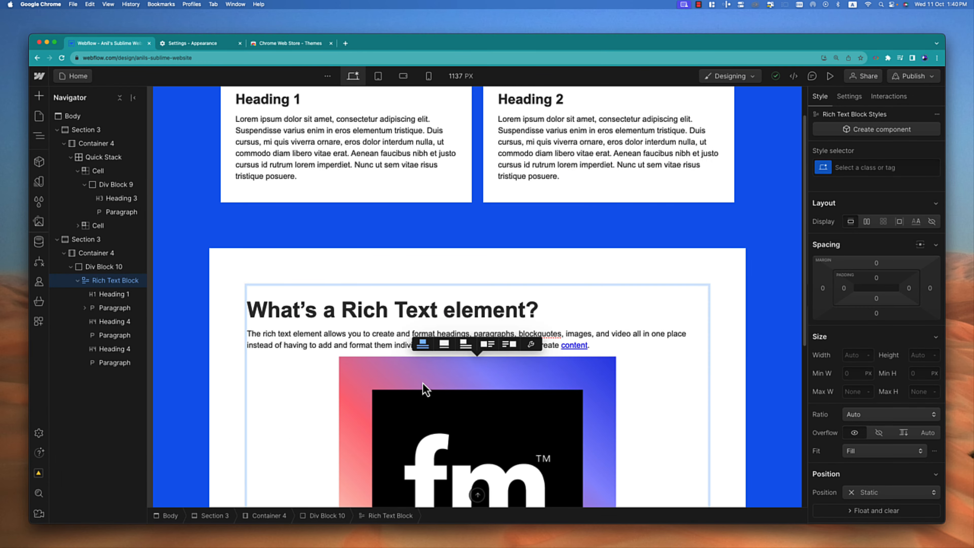
Step: Try the left-aligned and full-width layouts on the logo image in the rich text block
{"action": "scroll", "coordinate": [263, 381], "scroll_direction": "down", "scroll_amount": 6}
{"action": "scroll", "coordinate": [263, 381], "scroll_direction": "down", "scroll_amount": 2}
{"action": "scroll", "coordinate": [332, 321], "scroll_direction": "up", "scroll_amount": 8}
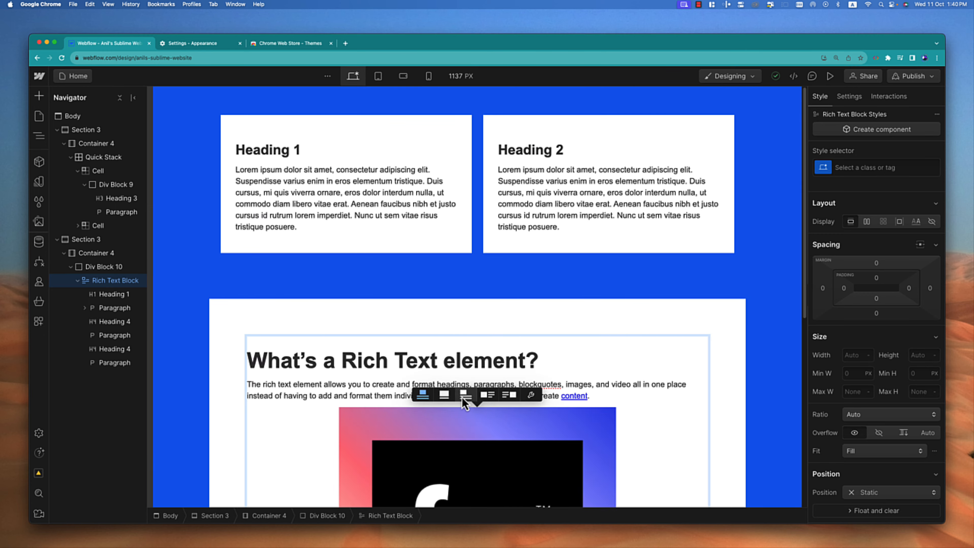
{"action": "scroll", "coordinate": [452, 410], "scroll_direction": "down", "scroll_amount": 3}
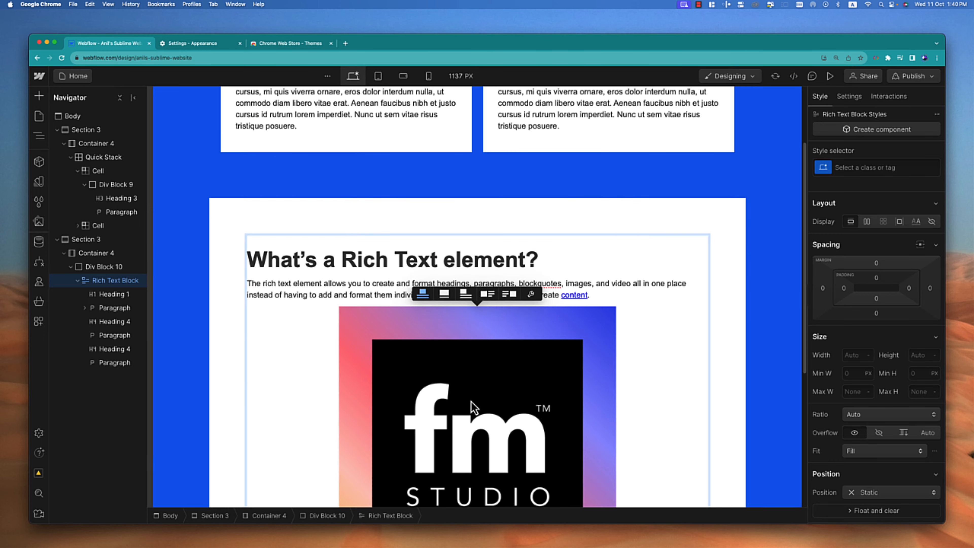
{"action": "left_click", "coordinate": [458, 294]}
{"action": "left_click", "coordinate": [448, 295]}
{"action": "left_click", "coordinate": [355, 339]}
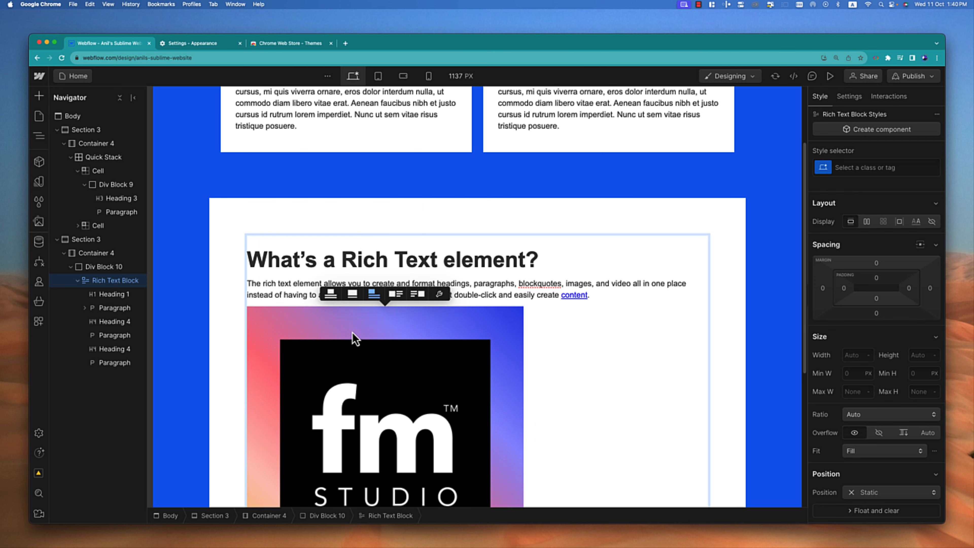
{"action": "left_click", "coordinate": [353, 294]}
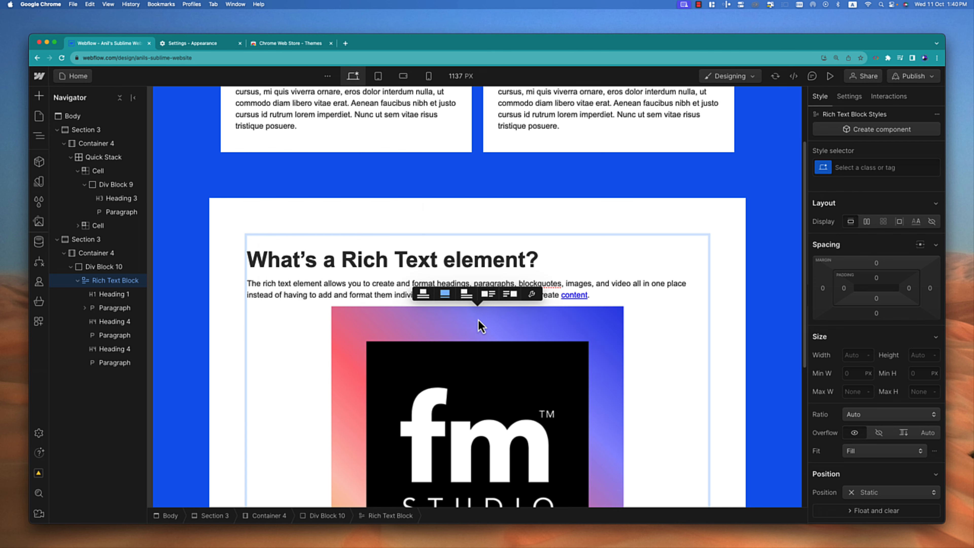
Step: Float the logo image left so the remaining rich text wraps beside it
{"action": "scroll", "coordinate": [468, 311], "scroll_direction": "down", "scroll_amount": 1}
{"action": "left_click", "coordinate": [487, 274]}
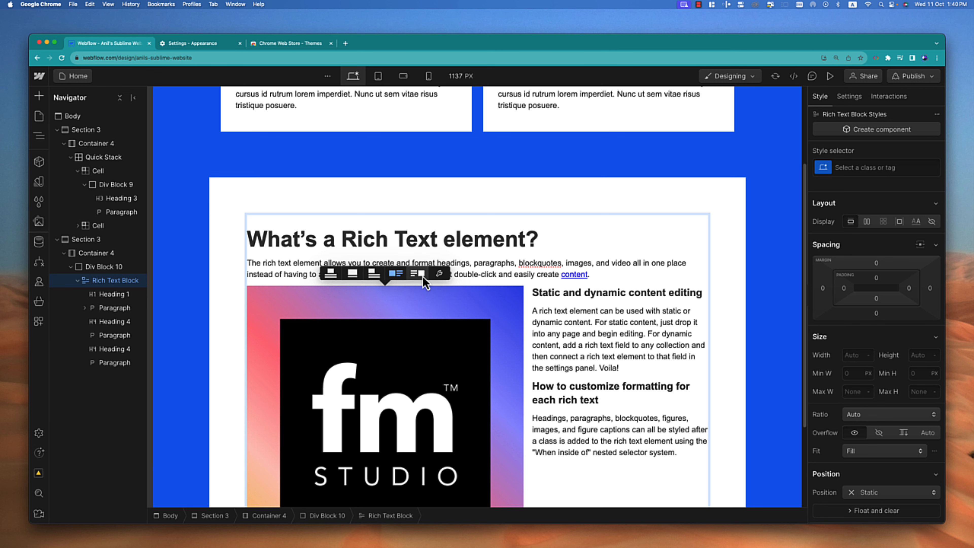
{"action": "scroll", "coordinate": [568, 378], "scroll_direction": "down", "scroll_amount": 5}
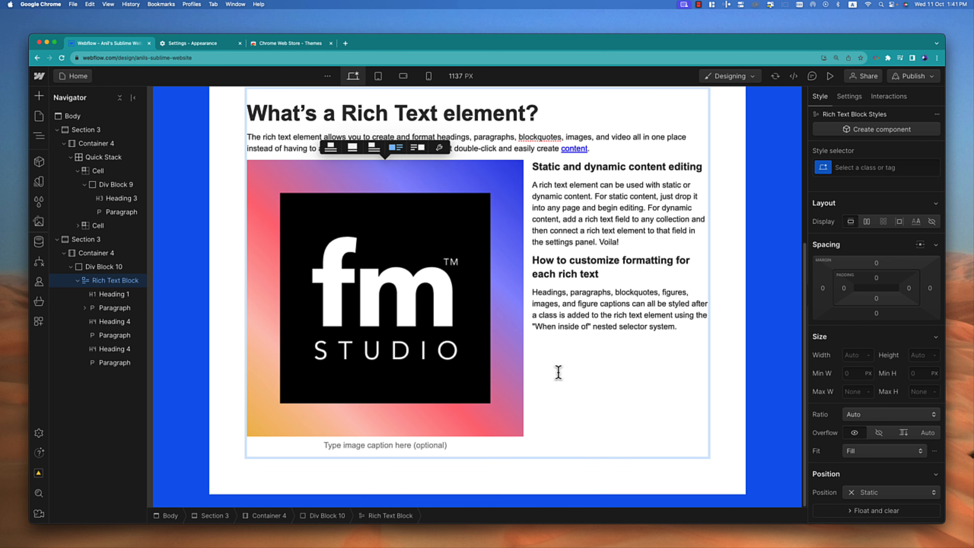